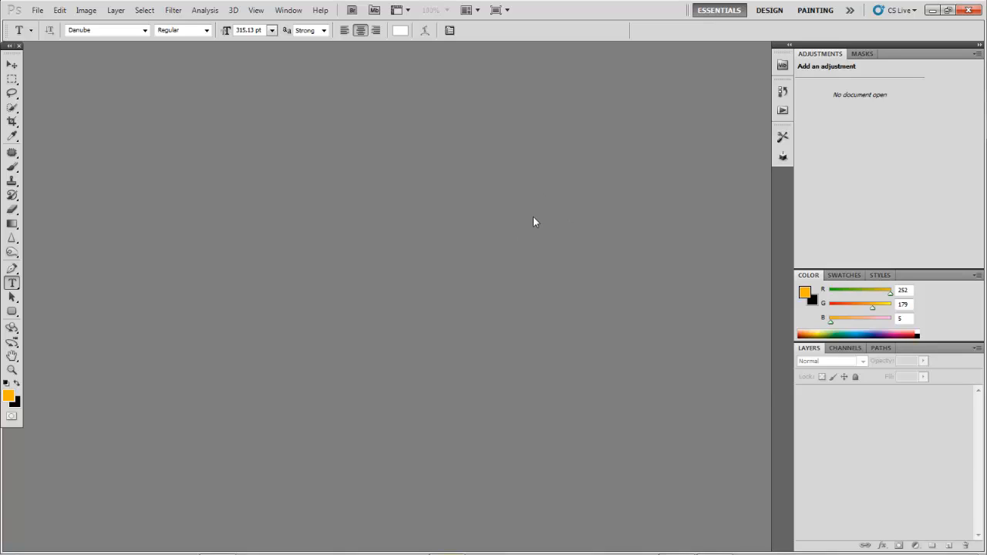
Step: Create a new 1280 × 720 pixel document from the STANDAARD preset at 72 pixels/inch, RGB Color, with a white background
click(36, 10)
click(46, 22)
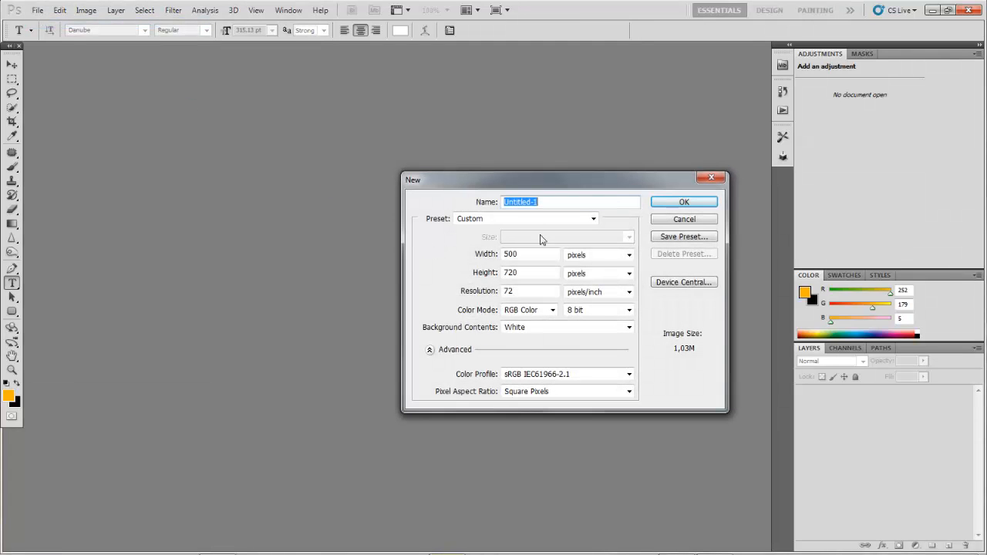
click(593, 219)
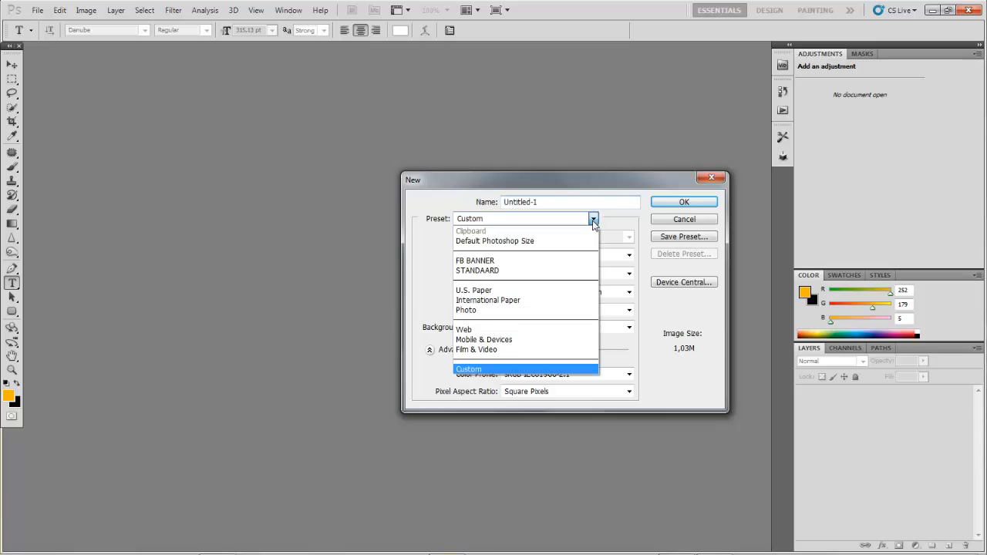
click(535, 268)
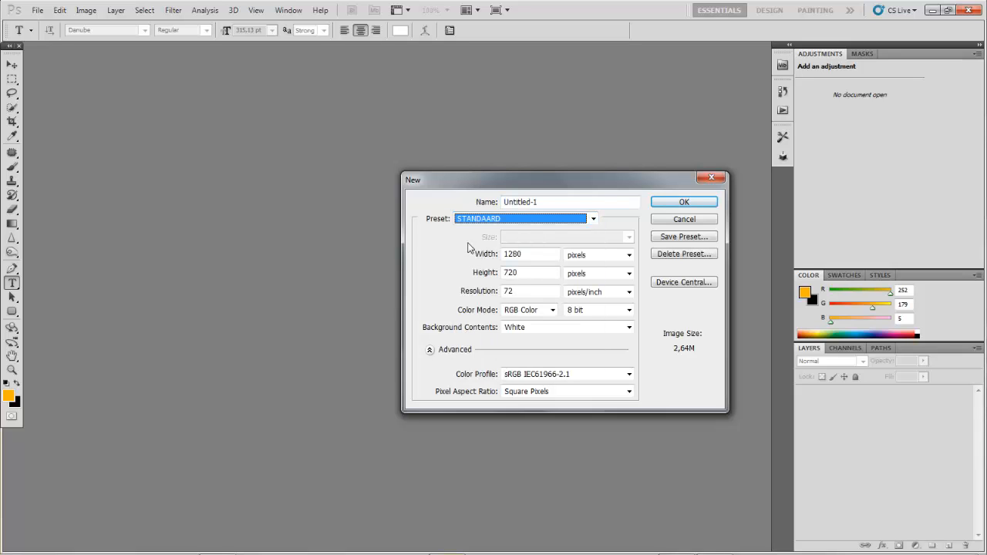
drag(603, 179, 529, 148)
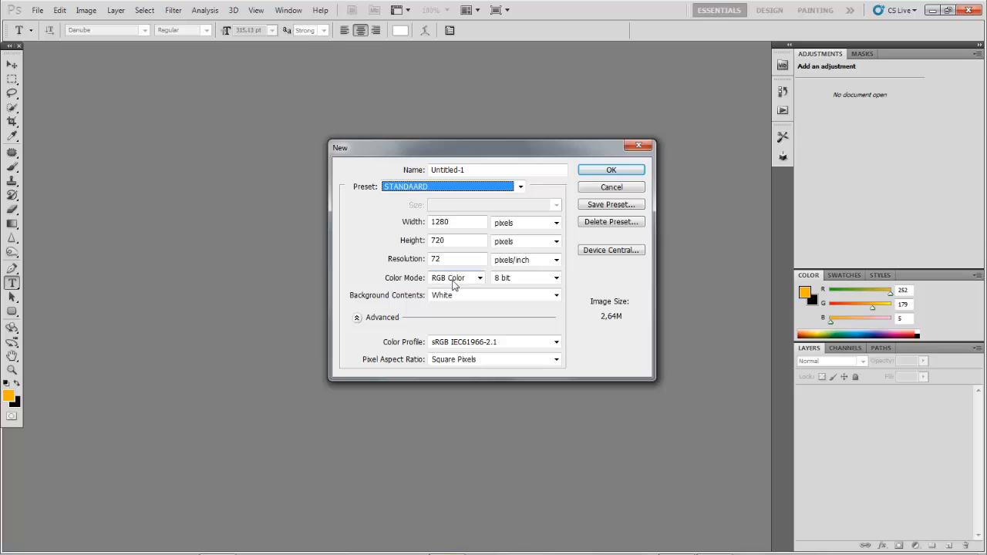
click(604, 193)
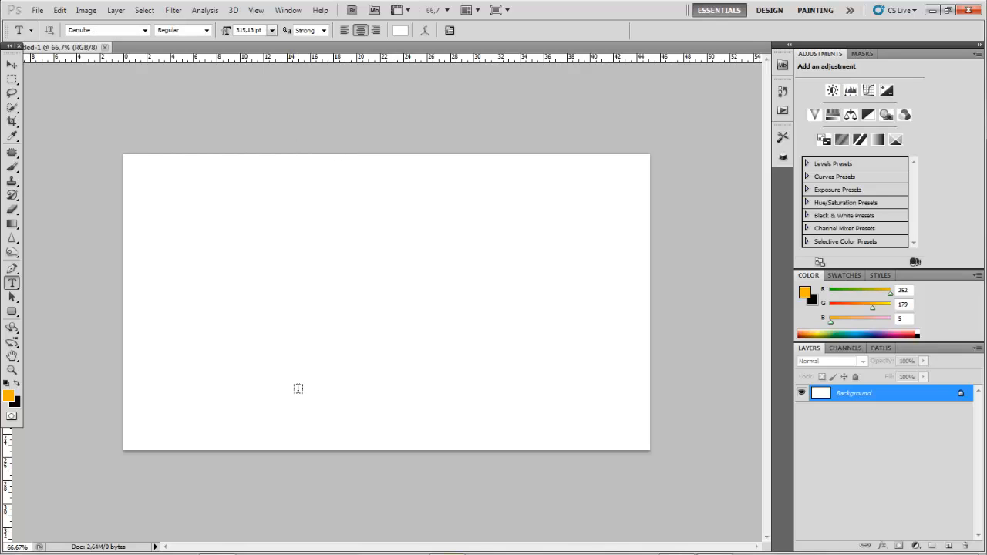
Step: Convert the locked Background into a regular layer and rename it "background layer"
double_click(890, 397)
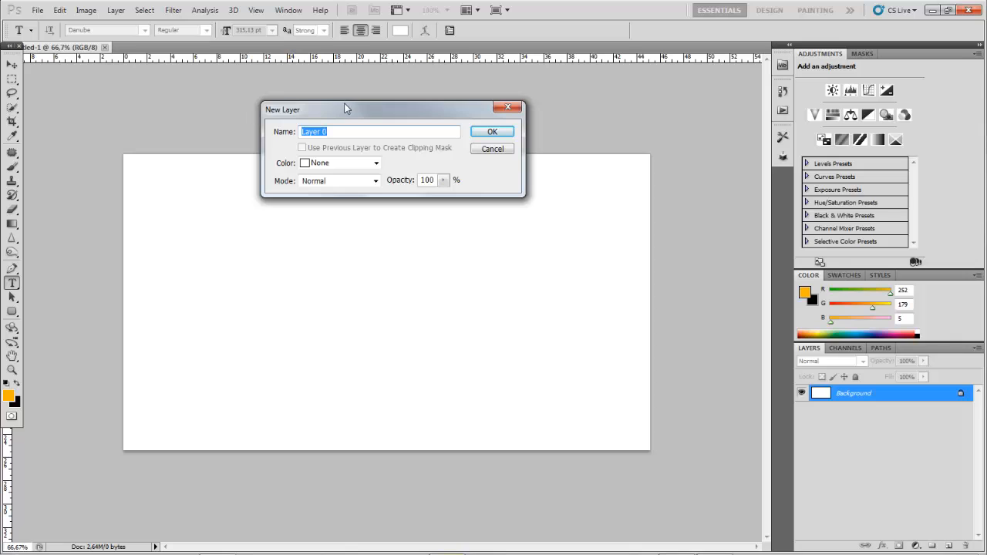
click(510, 136)
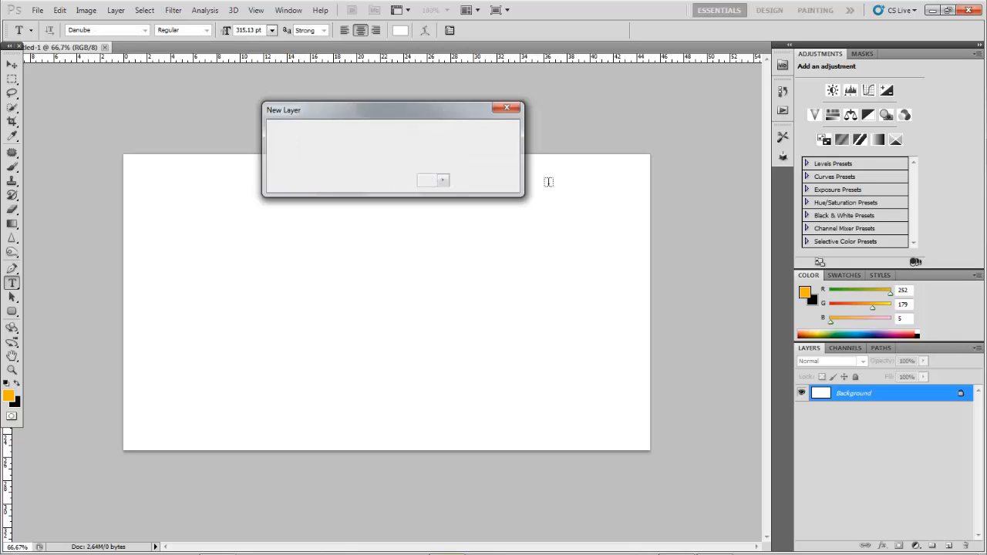
double_click(847, 399)
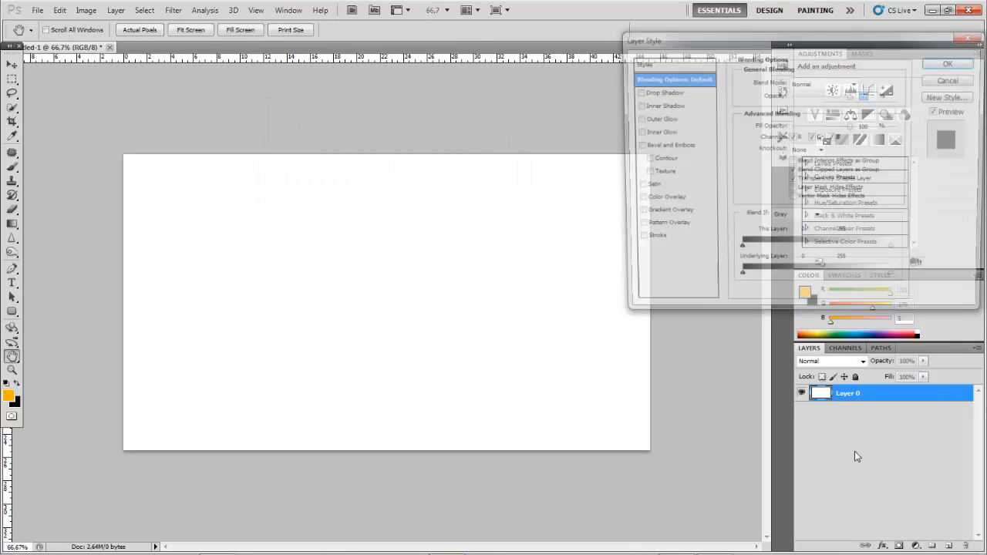
click(953, 62)
key(t)
ctrl+click(842, 396)
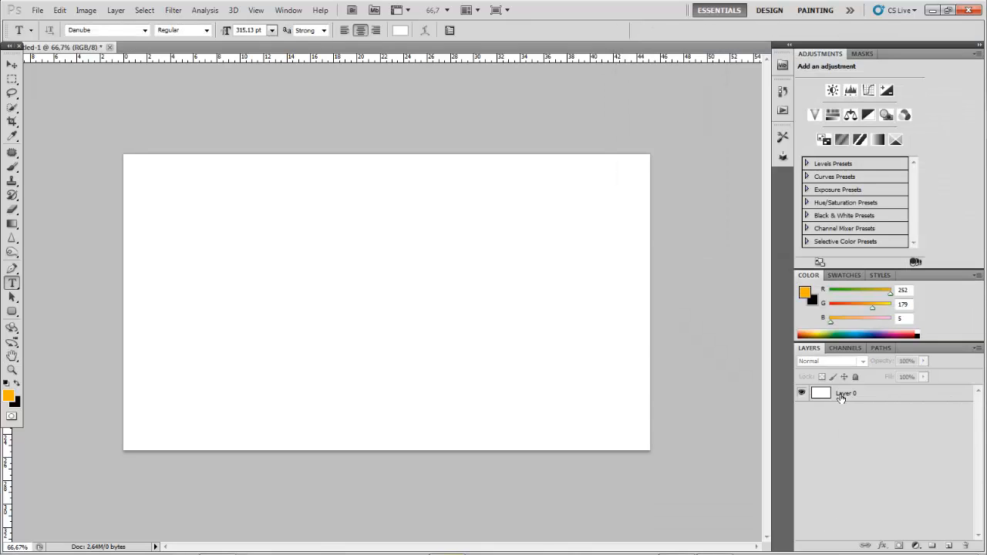
double_click(843, 394)
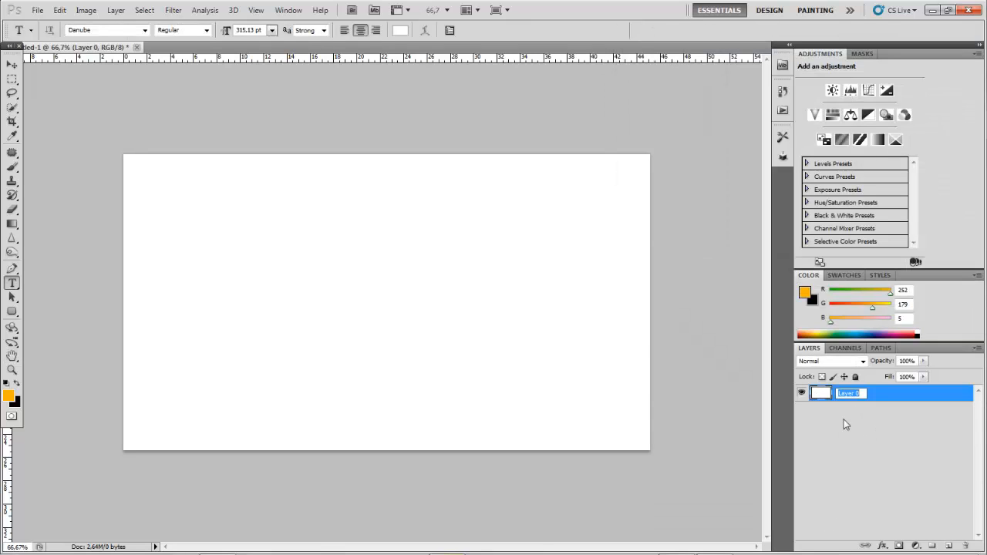
text(background layer)
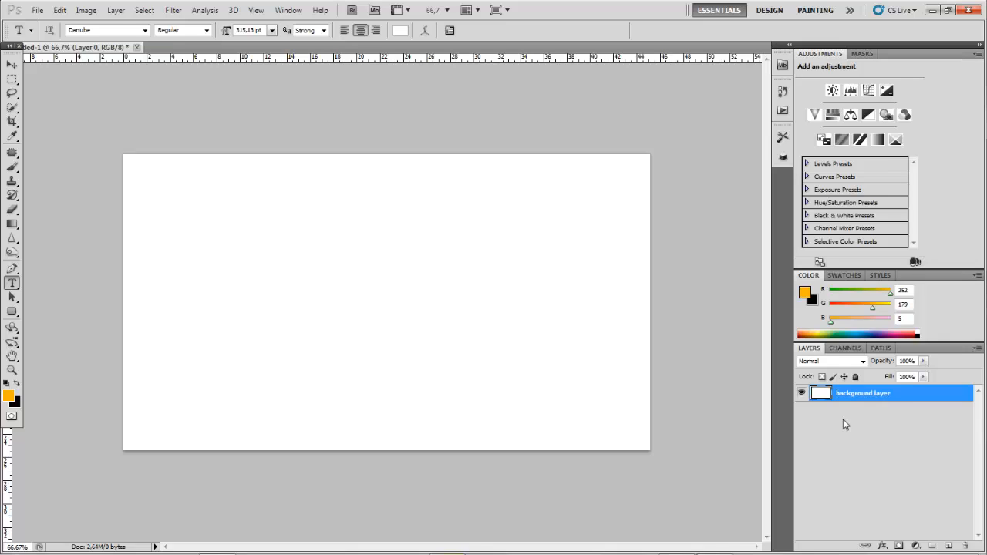
key(Return)
click(843, 420)
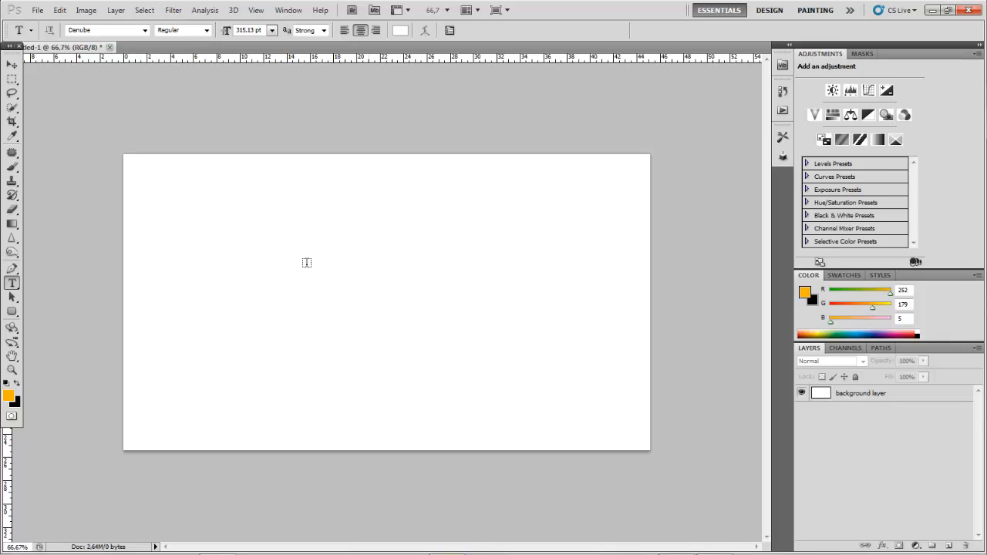
scroll(283, 249, up, 3)
scroll(282, 251, down, 3)
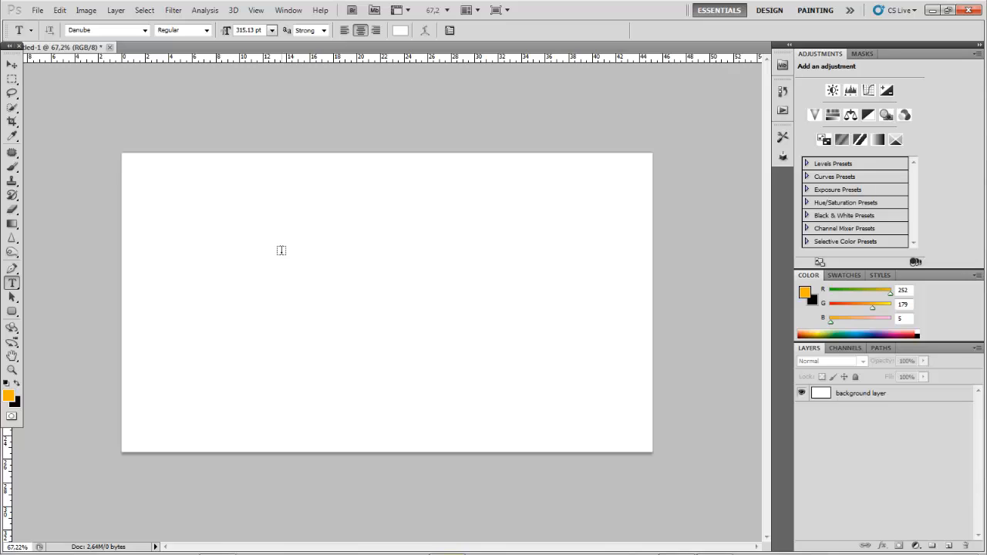
scroll(283, 252, up, 1)
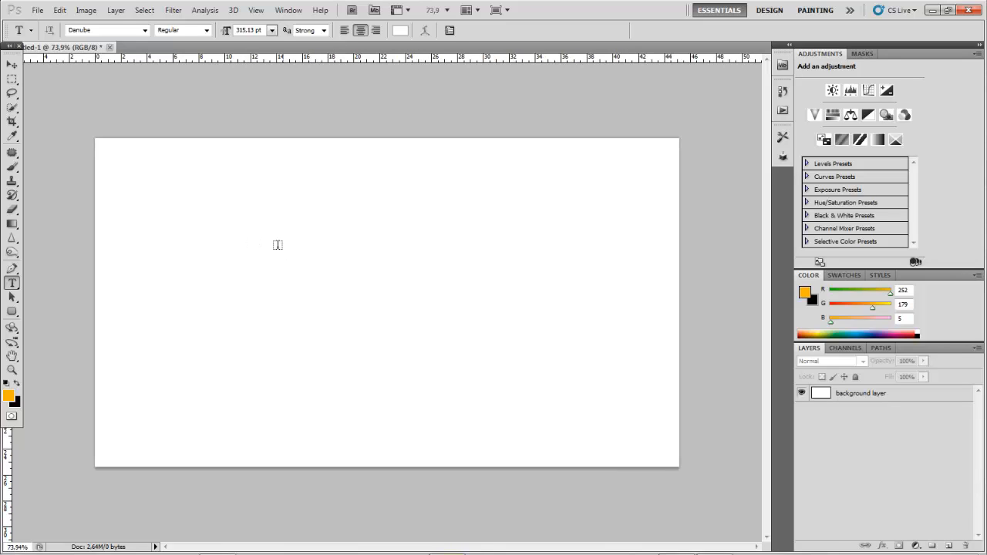
Step: Start opening an existing image and browse to the PHOTOSHOP folder on the desktop
click(36, 10)
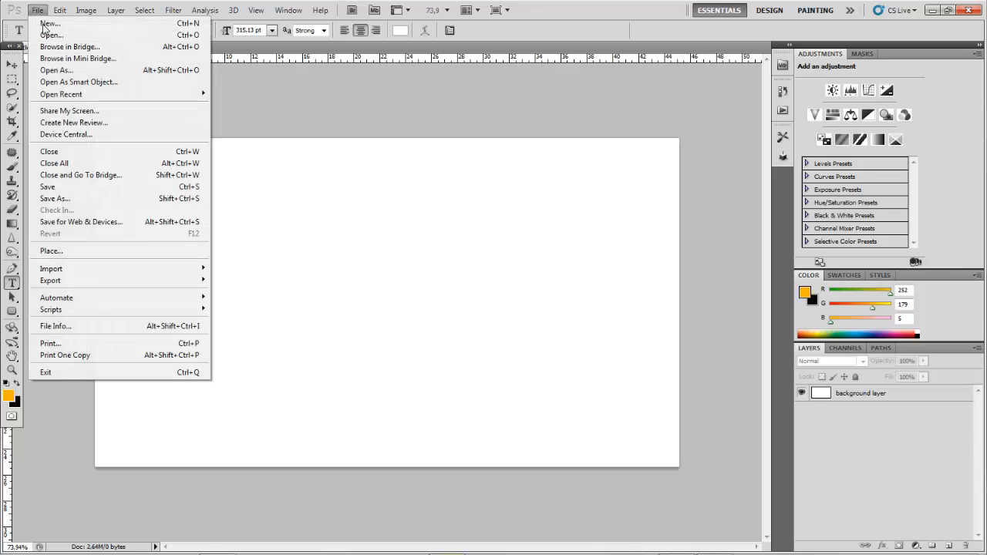
click(45, 36)
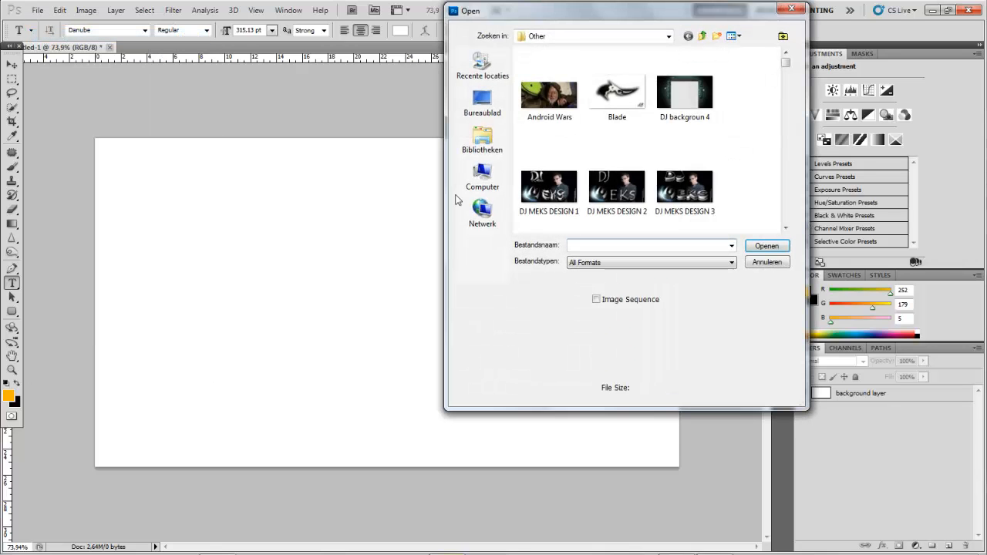
click(484, 116)
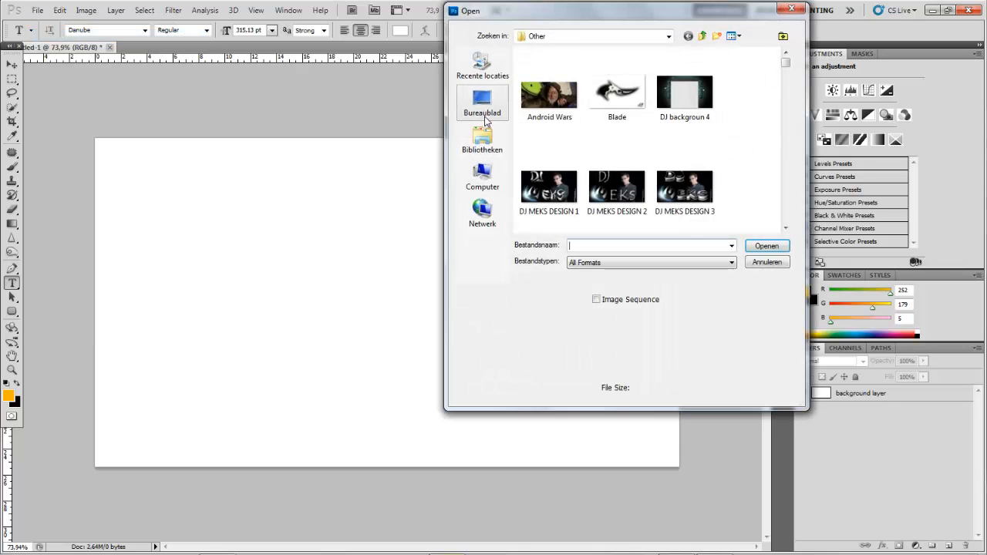
text(ph)
click(638, 268)
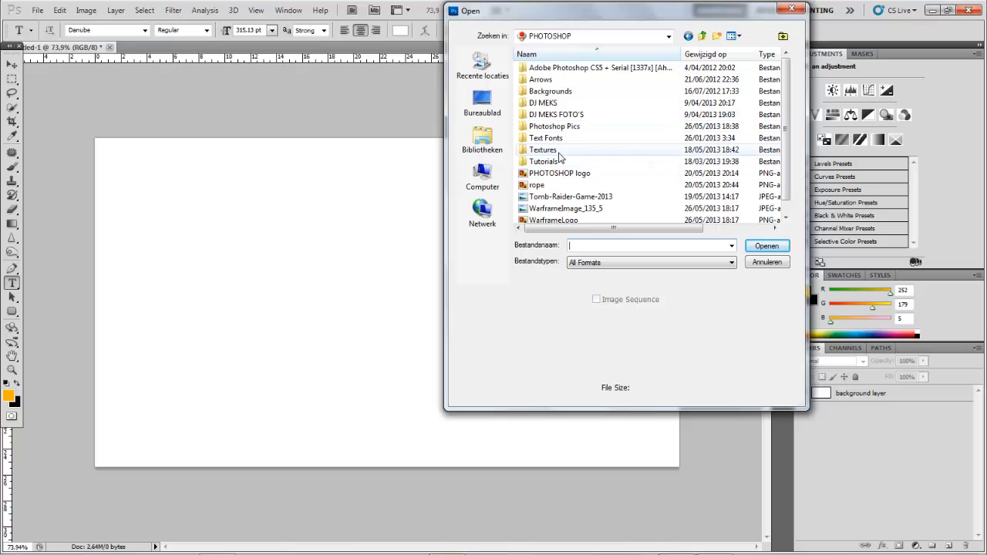
double_click(560, 152)
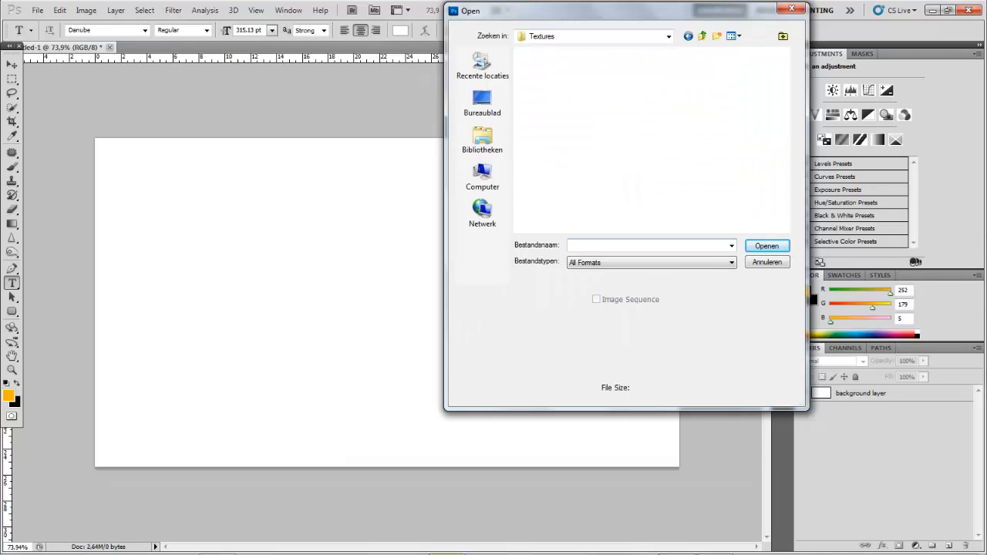
key(BackSpace)
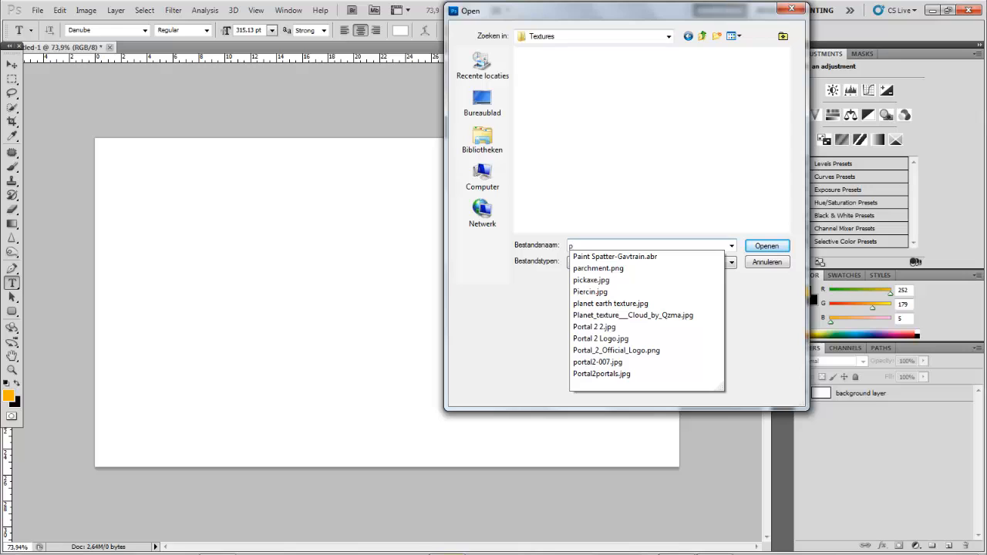
key(BackSpace)
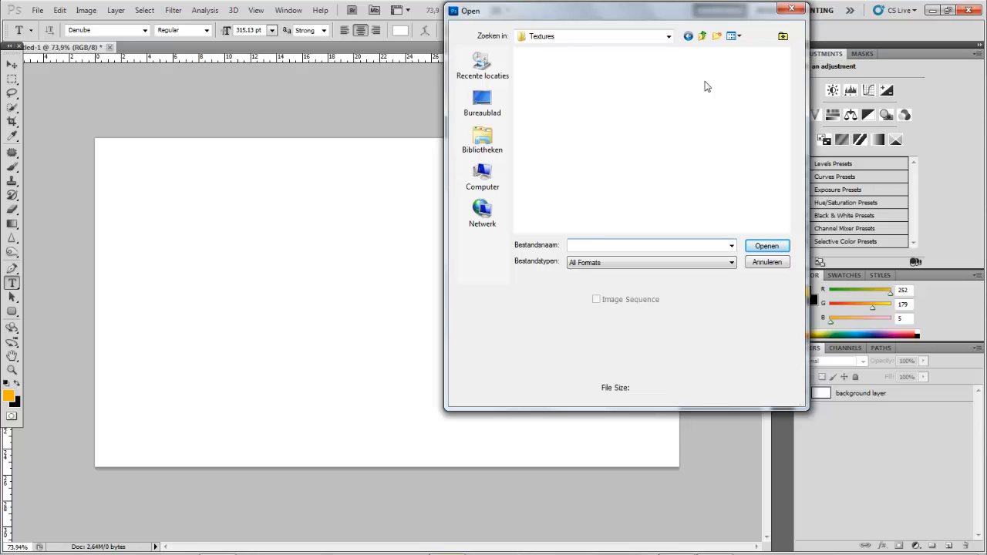
click(688, 36)
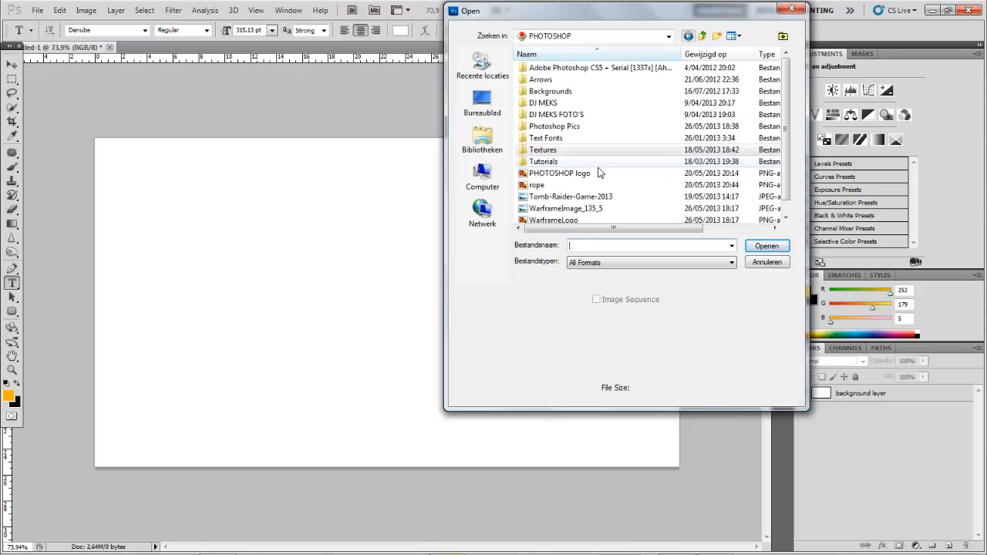
Step: Open the "PHOTOSHOP logo" PNG file from the PHOTOSHOP folder
click(574, 173)
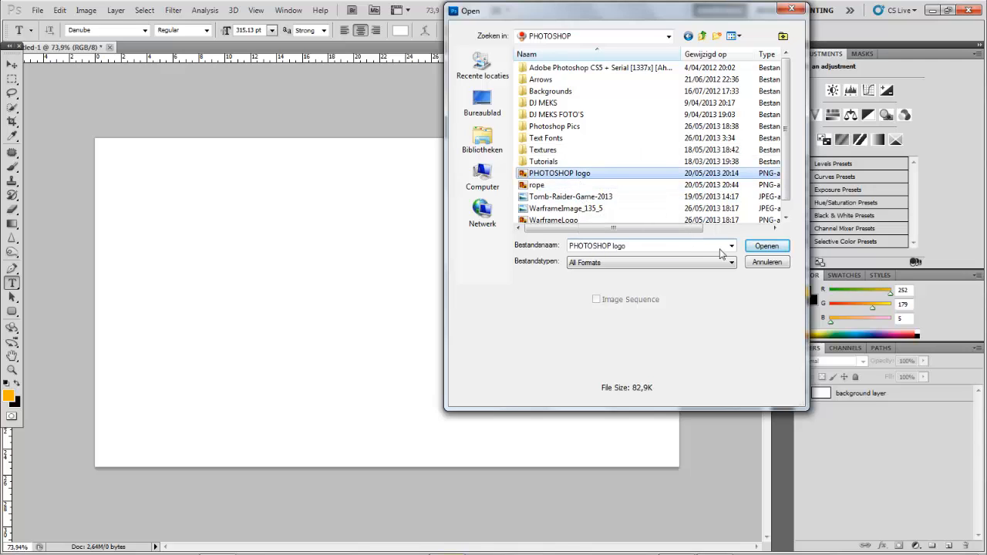
click(768, 248)
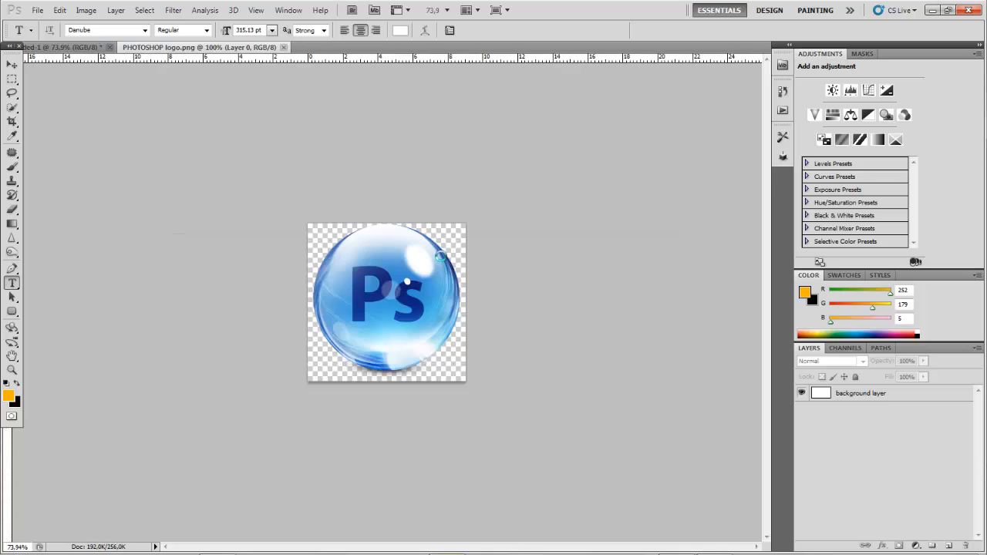
scroll(344, 271, up, 4)
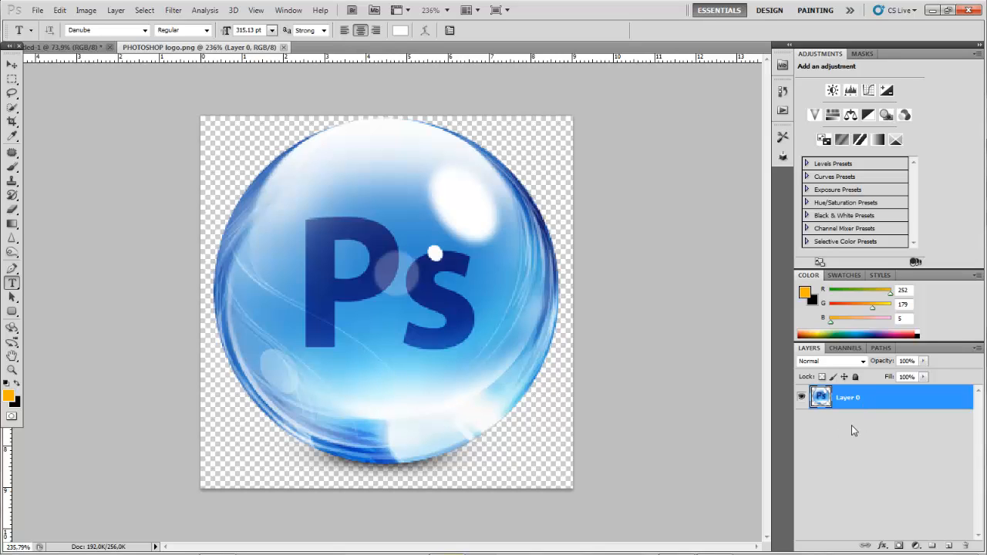
Step: Move the Ps logo from its own document into the middle of the white Untitled-1 canvas with the Move tool
key(v)
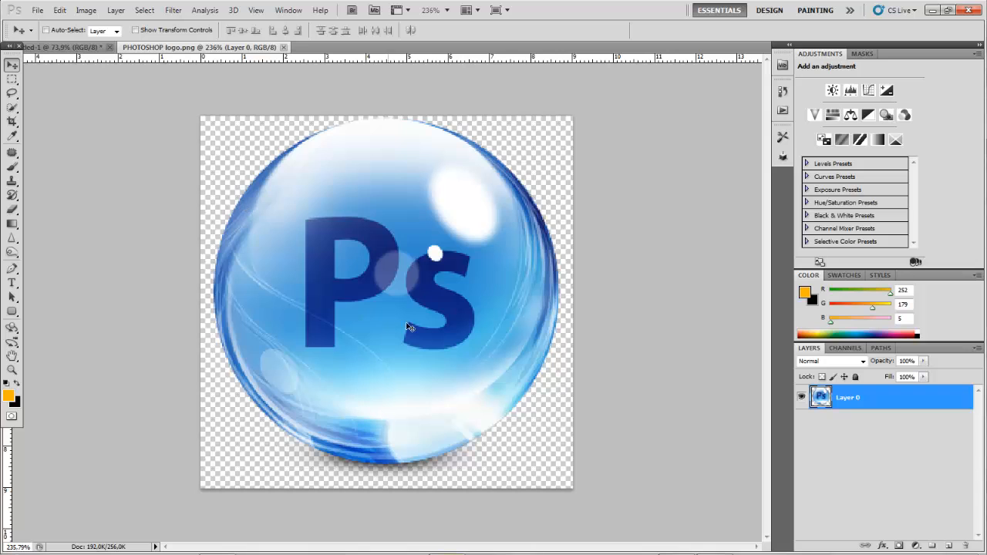
drag(387, 339, 424, 290)
scroll(465, 232, down, 5)
scroll(475, 239, up, 5)
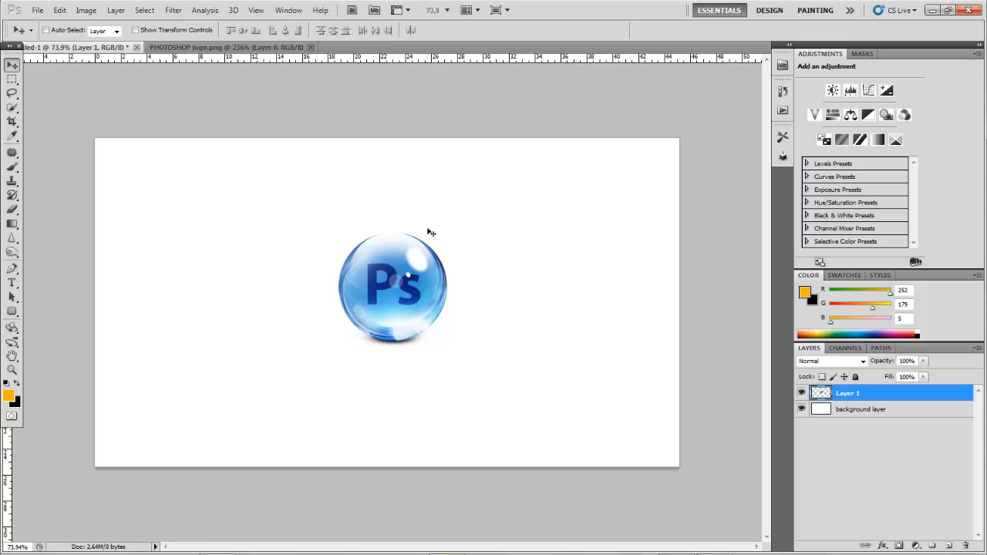
key(ctrl+t)
mouse_move(451, 231)
mouse_down()
mouse_move(641, 139)
mouse_move(463, 223)
mouse_move(479, 222)
mouse_move(499, 196)
mouse_move(463, 233)
mouse_up()
click(601, 30)
Step: Scale the Ps logo proportionally to about 156.5% with Free Transform and place it centred near the canvas's upper edge
scroll(358, 267, up, 5)
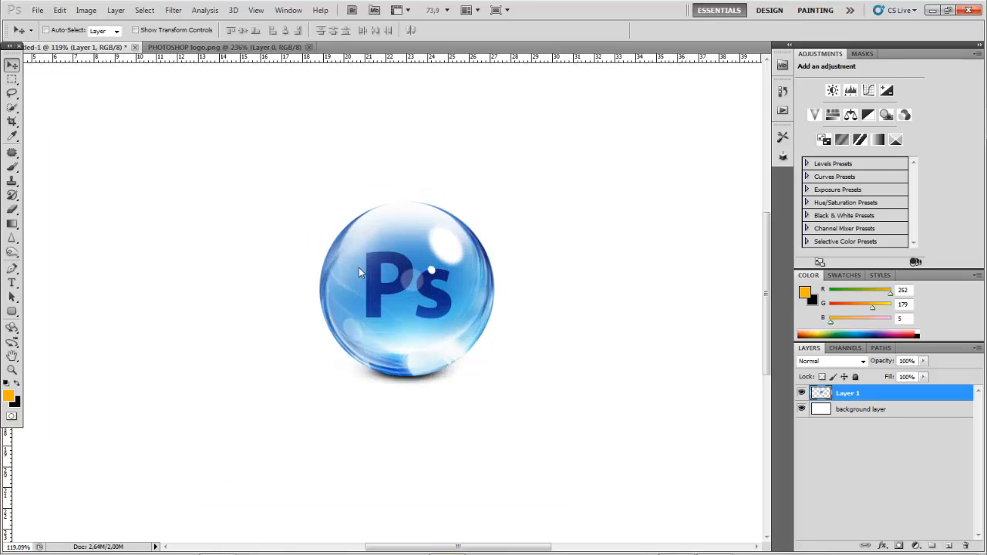
scroll(377, 253, down, 3)
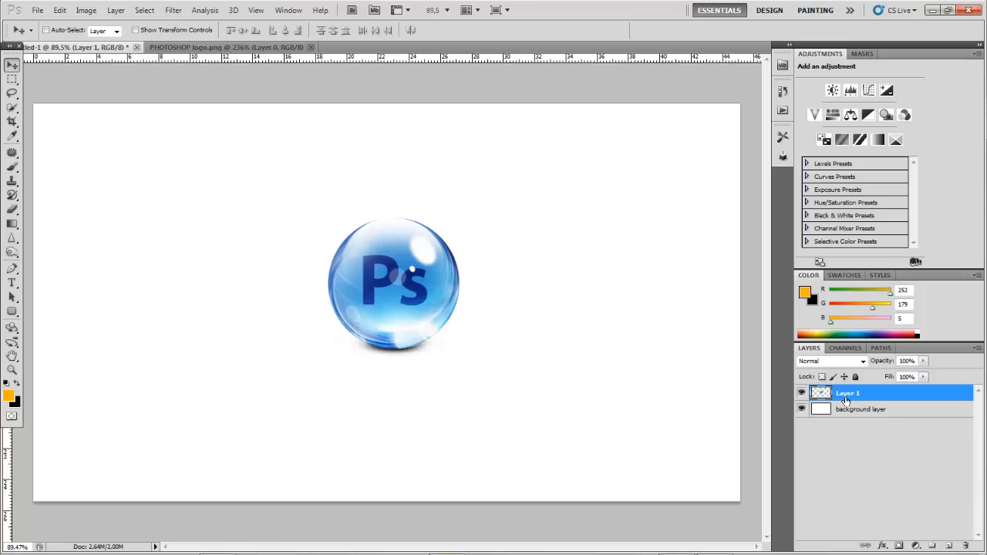
key(ctrl+t)
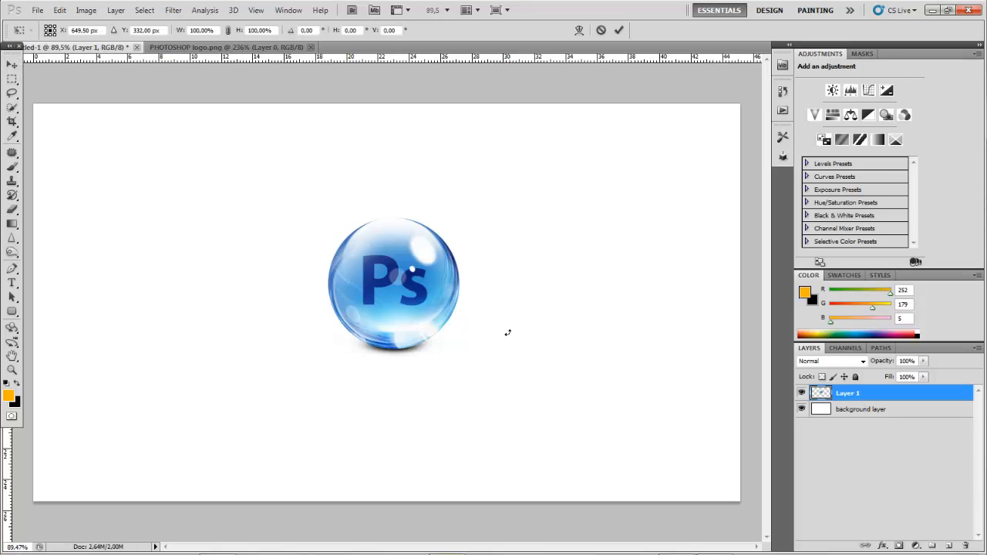
drag(461, 217, 617, 132)
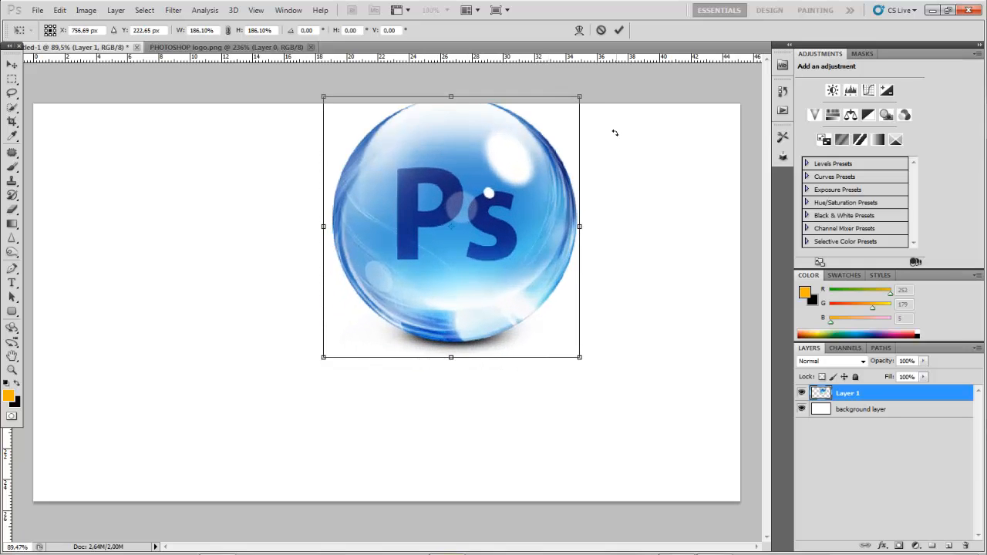
drag(534, 307, 474, 333)
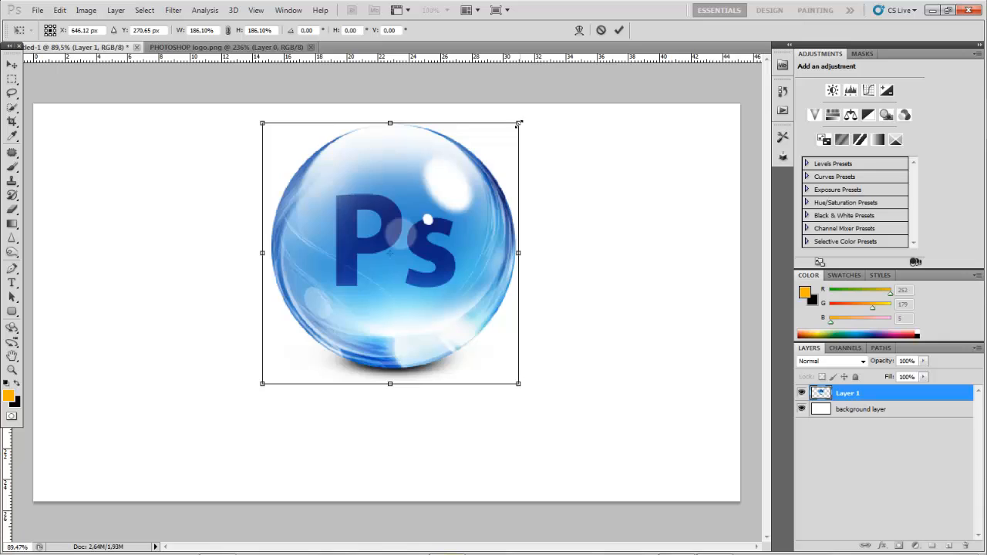
drag(519, 123, 476, 162)
drag(450, 307, 462, 249)
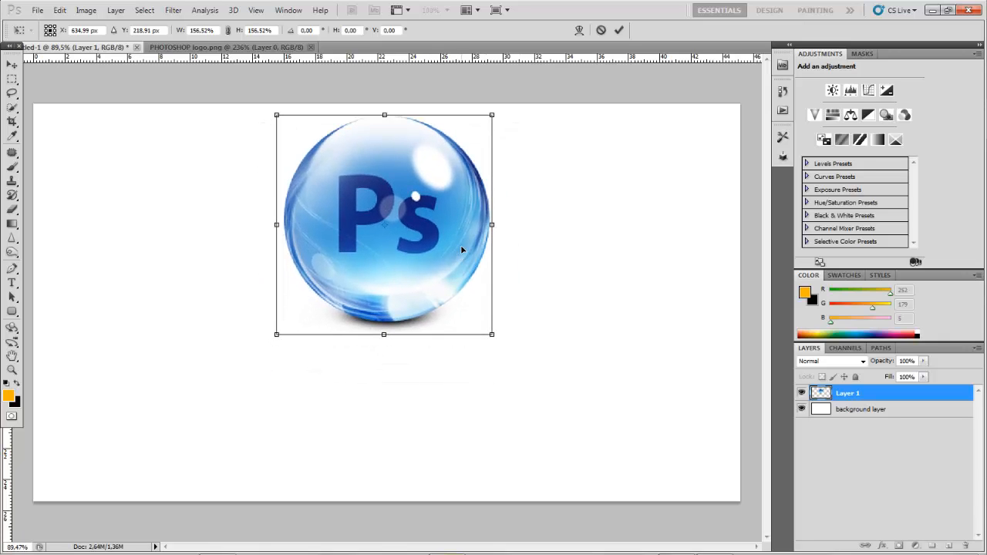
click(619, 30)
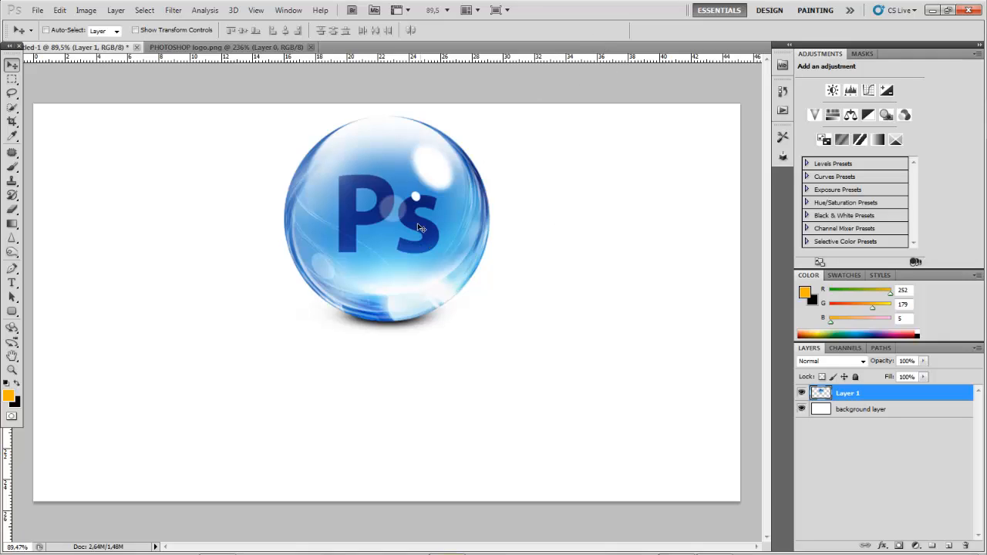
scroll(347, 292, down, 1)
scroll(217, 294, down, 1)
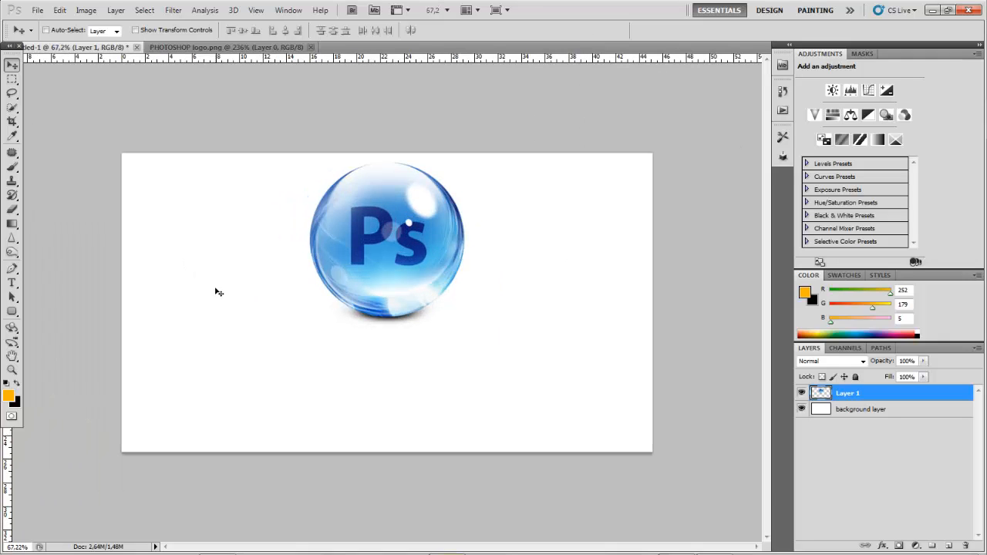
Step: Duplicate the Ps logo layer, Layer 1
scroll(217, 290, up, 1)
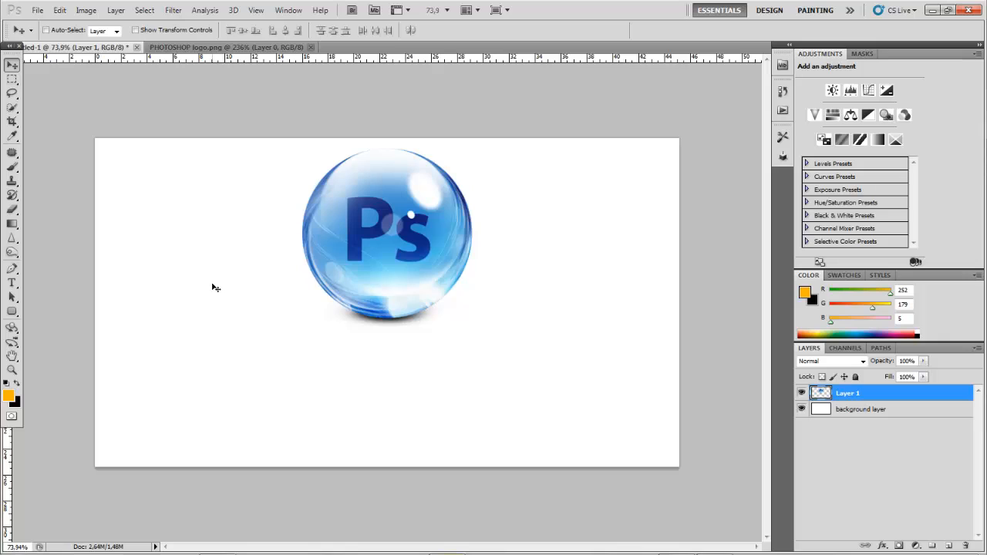
scroll(268, 276, up, 1)
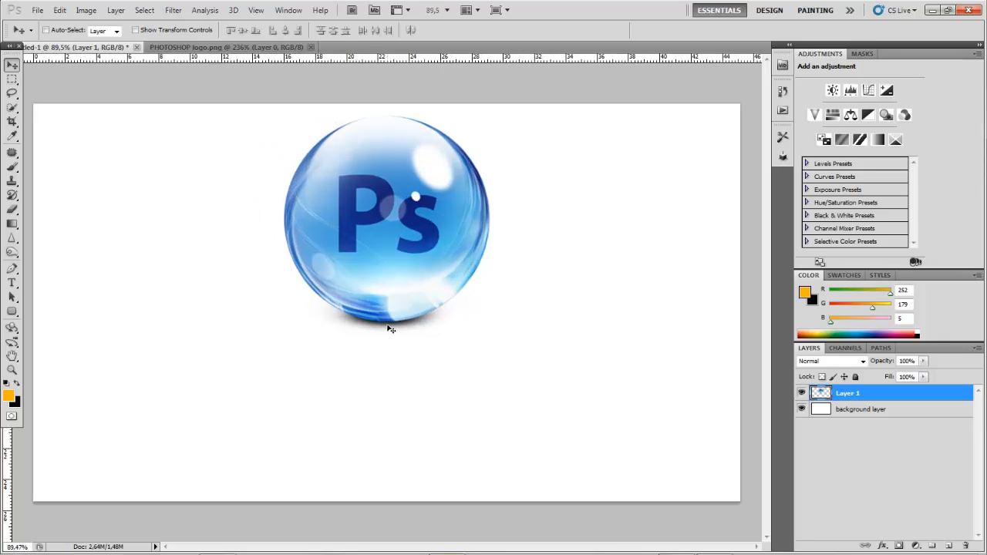
double_click(856, 399)
key(ctrl+j)
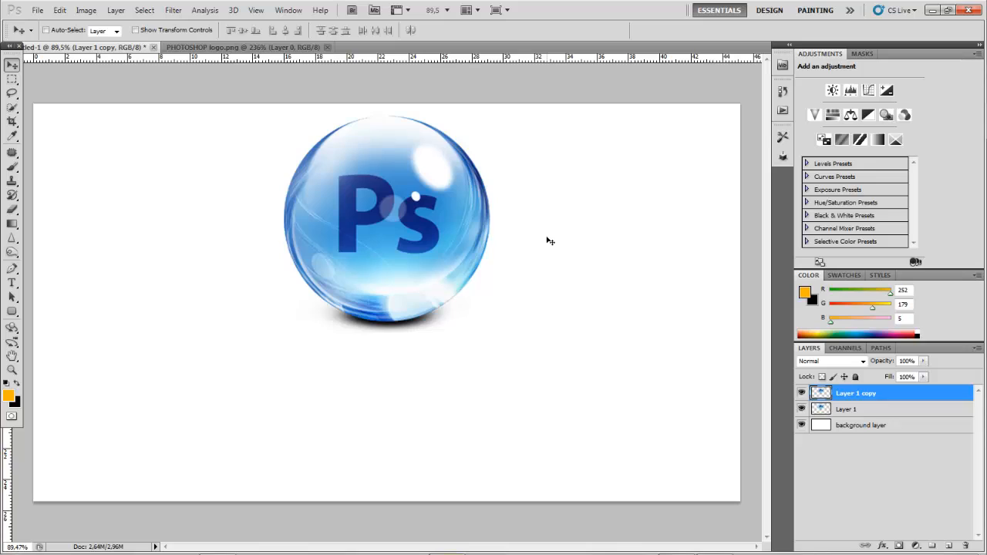
key(ctrl+t)
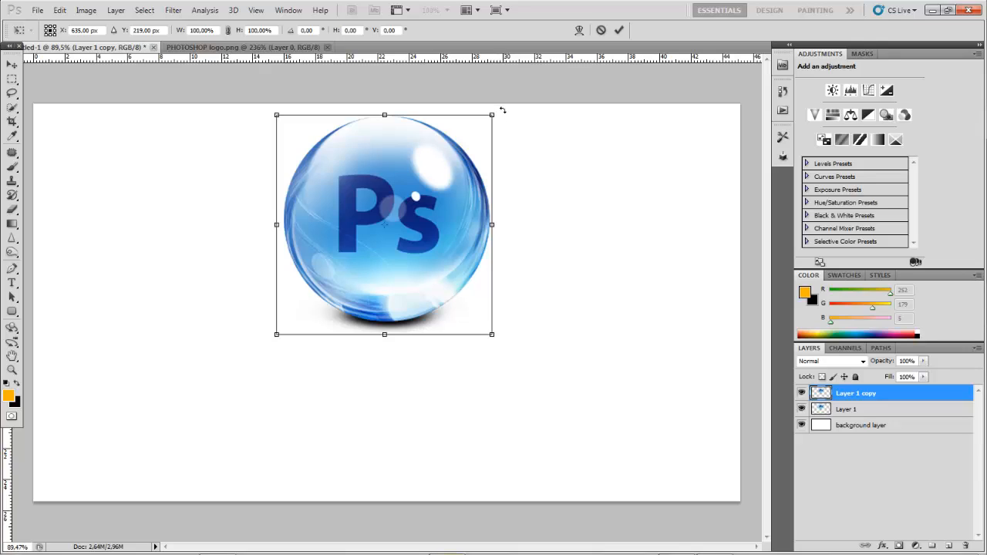
right_click(468, 267)
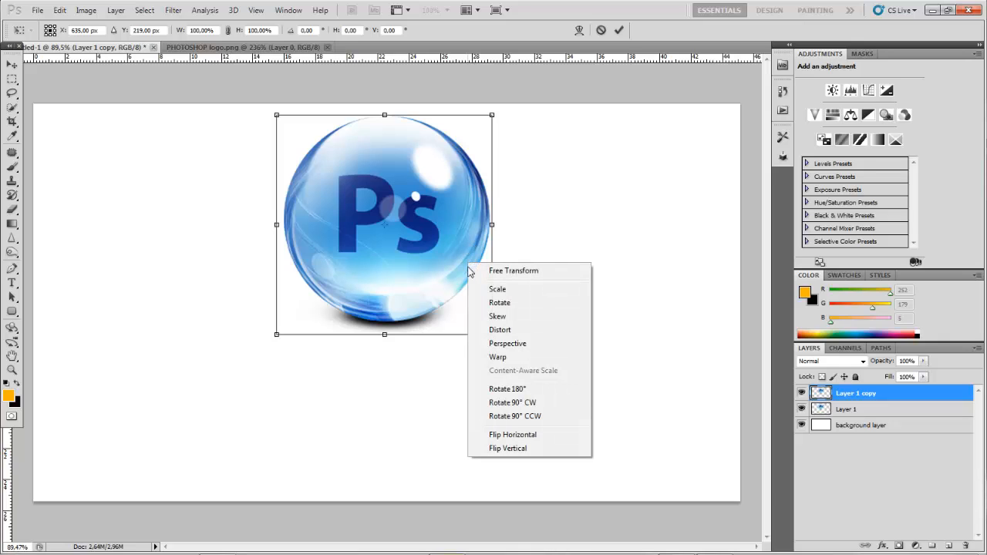
click(515, 449)
right_click(463, 247)
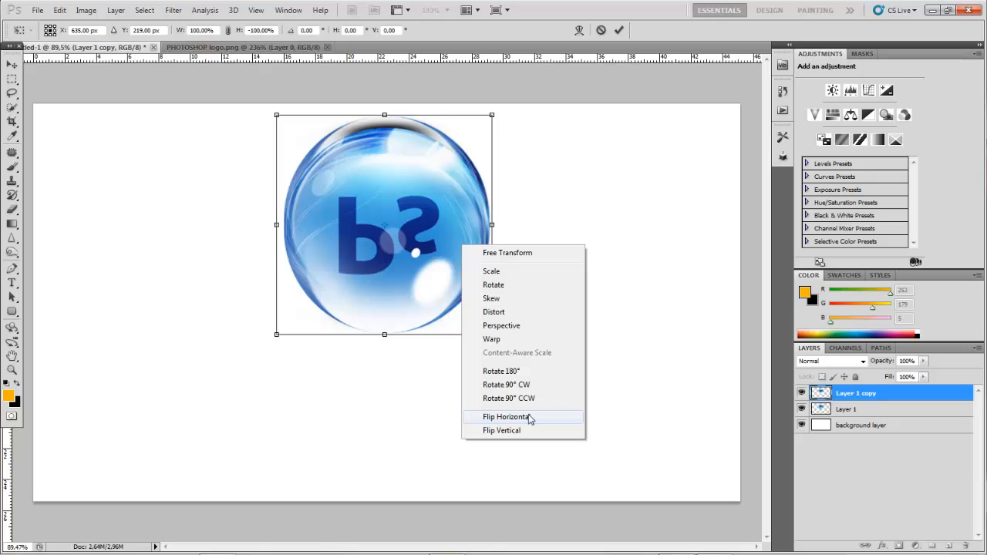
click(530, 417)
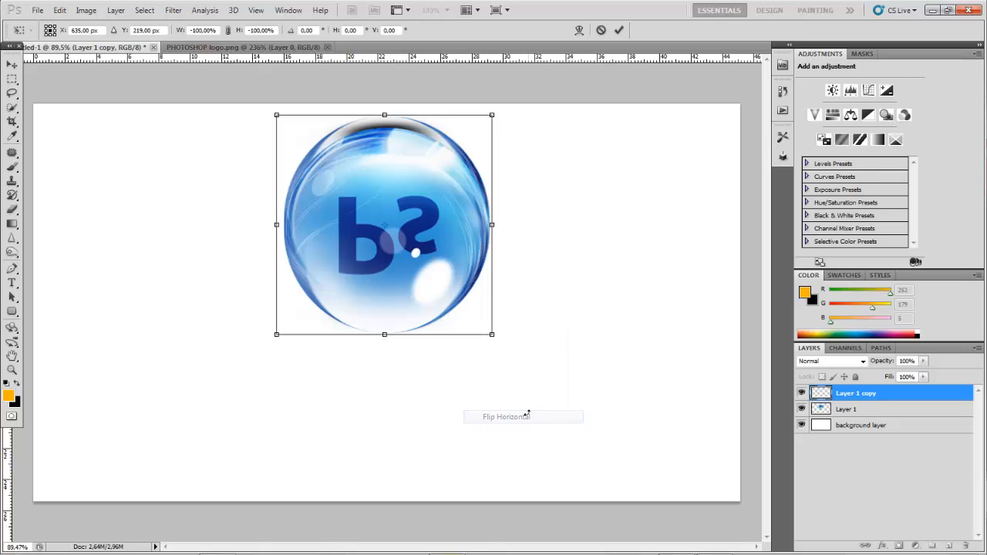
click(619, 31)
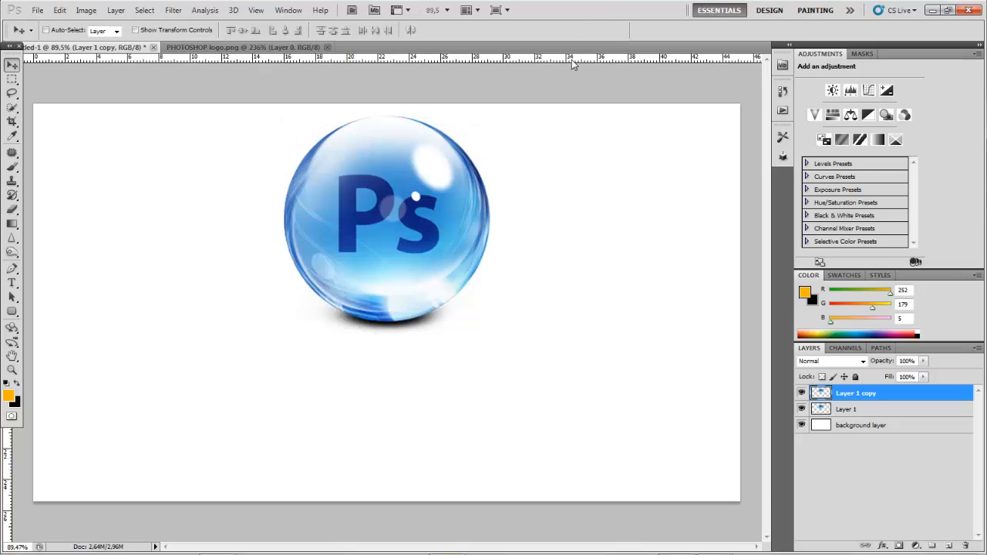
Step: Move the duplicated logo partly beside the original and flip it vertically with Free Transform
drag(467, 219, 588, 208)
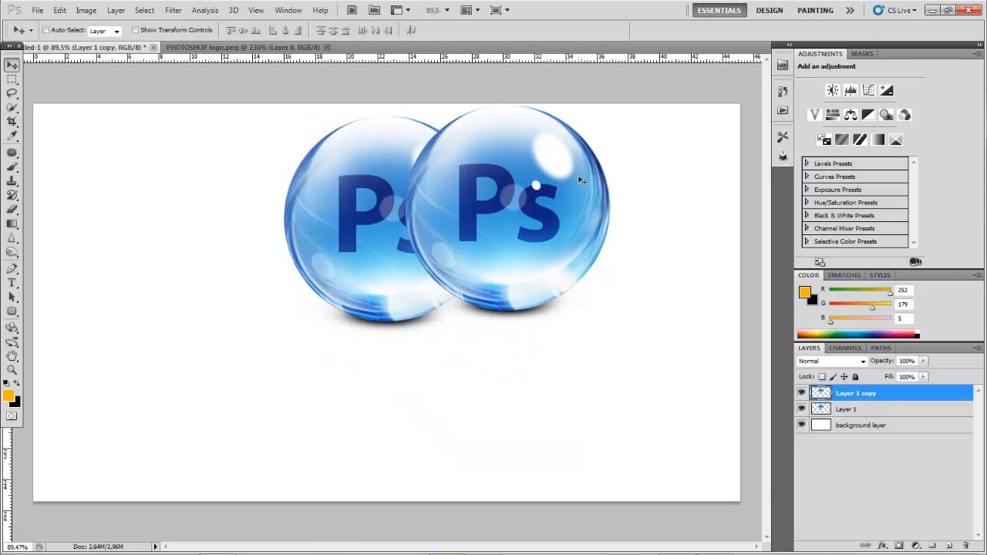
right_click(567, 195)
click(578, 206)
key(ctrl+t)
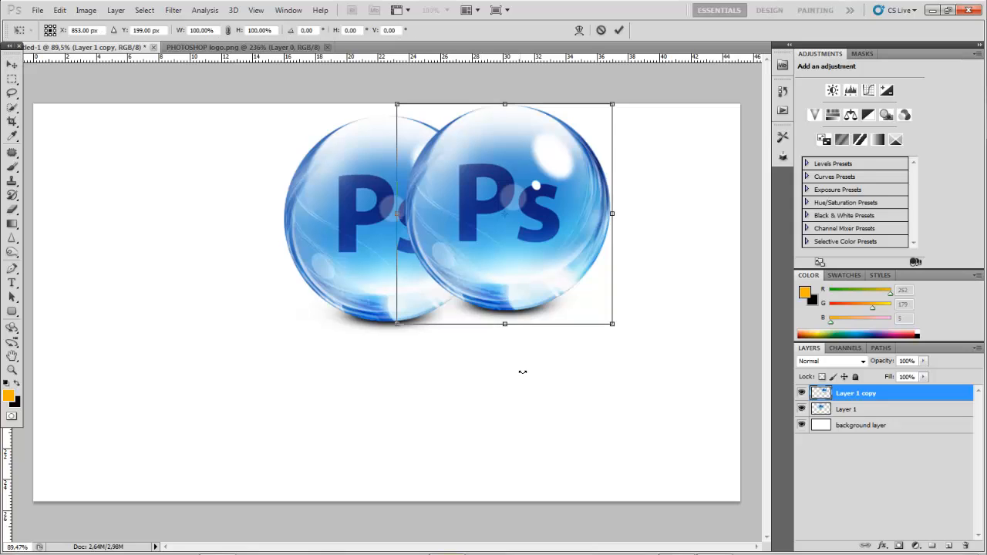
right_click(523, 274)
click(577, 459)
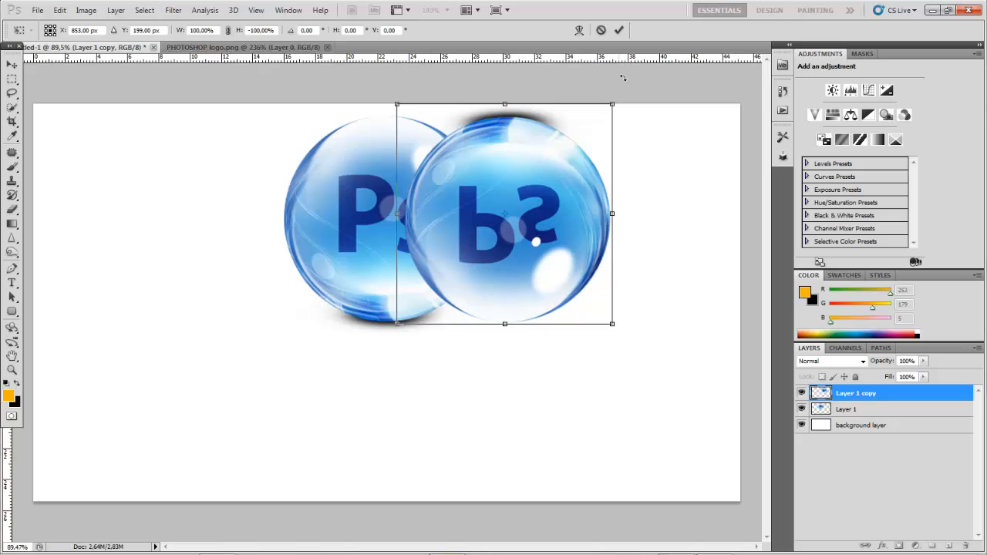
click(619, 30)
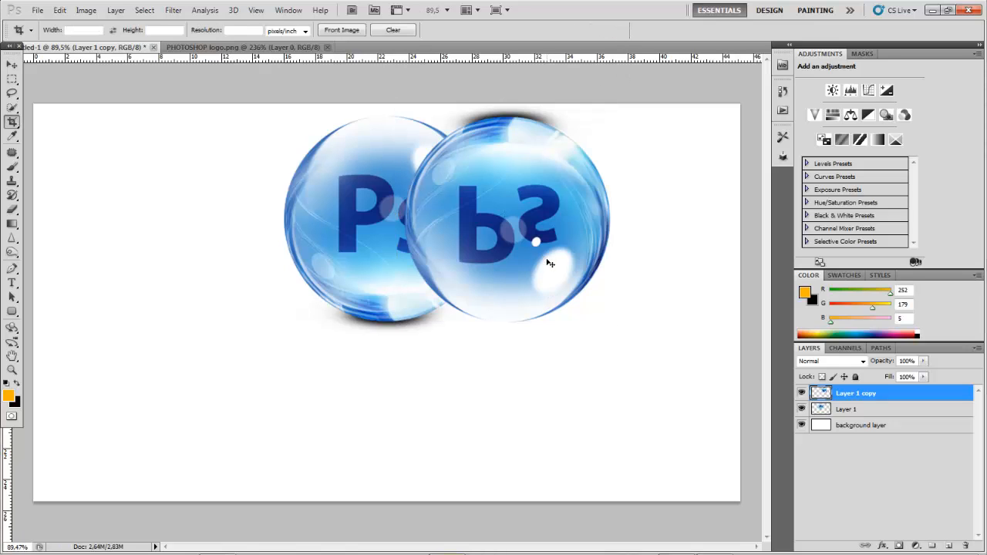
Step: Position the flipped logo directly beneath the original as its reflection, horizontally aligned and touching the shadow under the sphere
drag(502, 328, 434, 455)
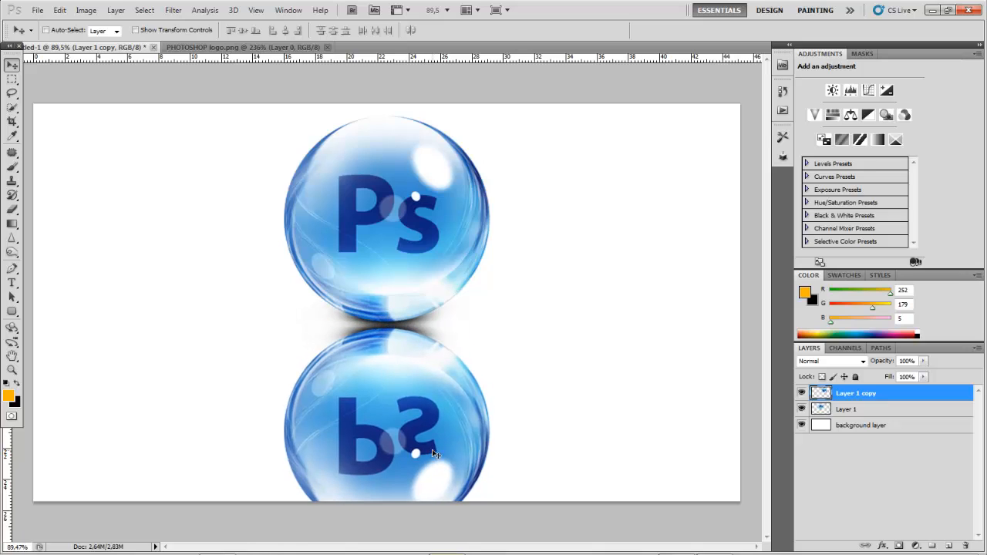
scroll(564, 328, down, 3)
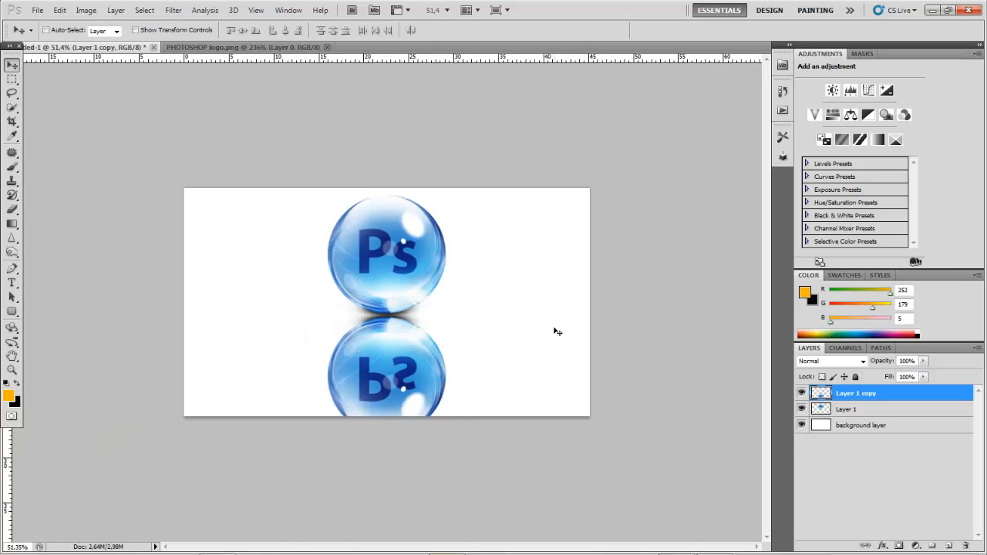
scroll(414, 383, up, 2)
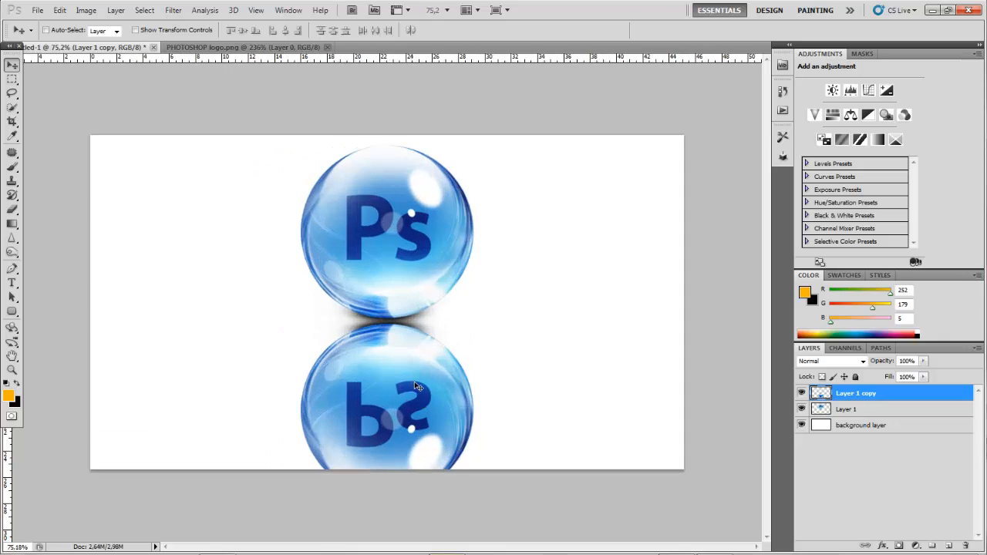
drag(416, 381, 417, 384)
scroll(338, 337, up, 1)
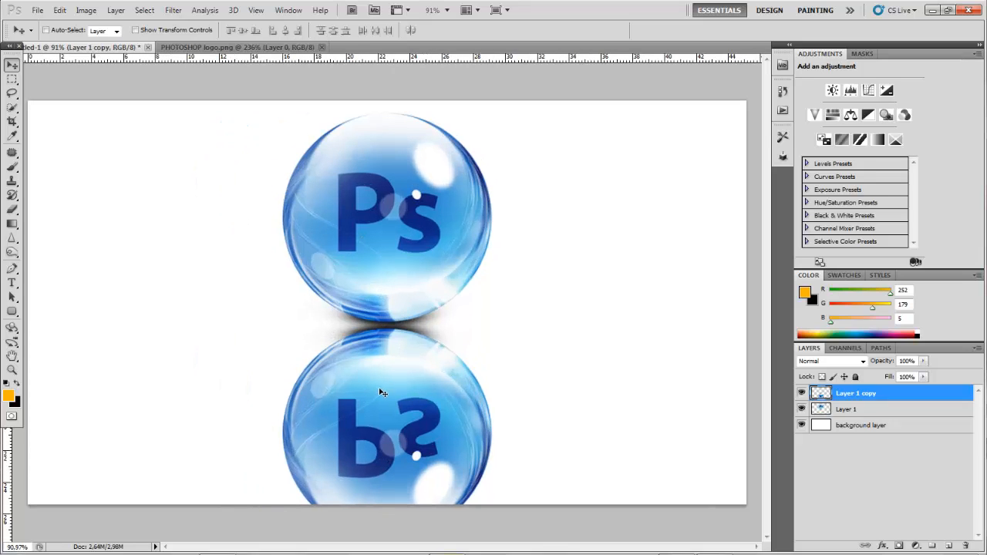
drag(392, 380, 394, 382)
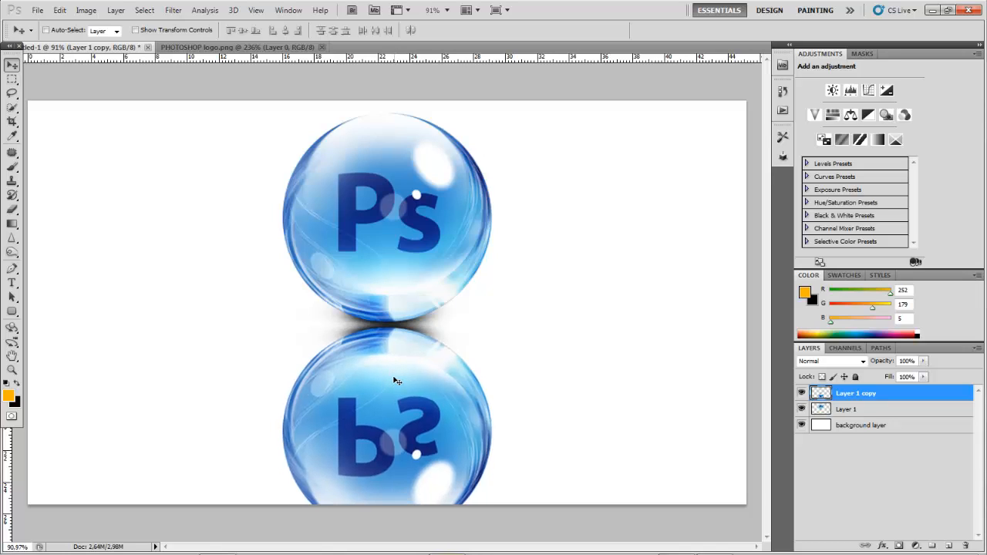
Step: Lower the opacity of the reflection layer, Layer 1 copy, to 31% and deselect the layer
scroll(393, 382, up, 2)
scroll(394, 382, down, 3)
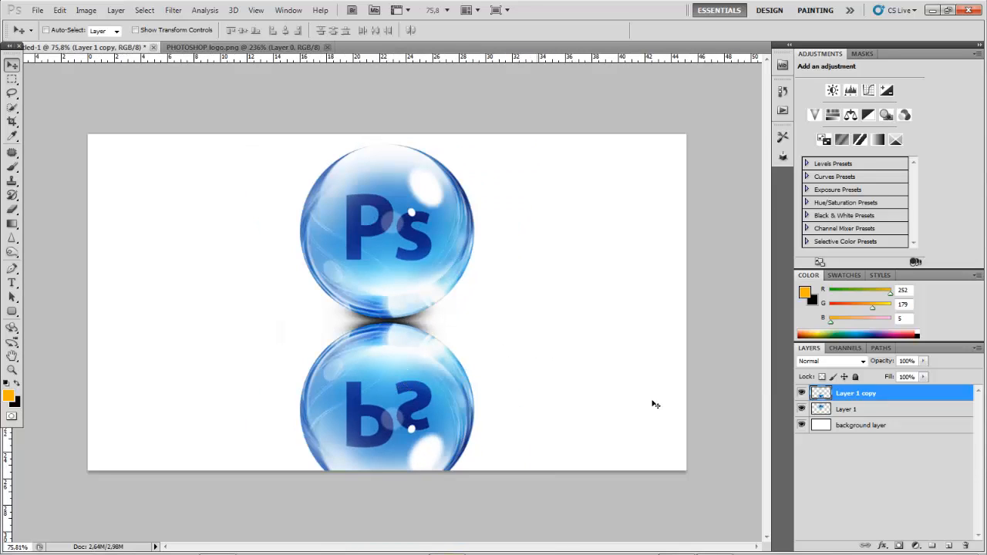
click(904, 501)
click(864, 396)
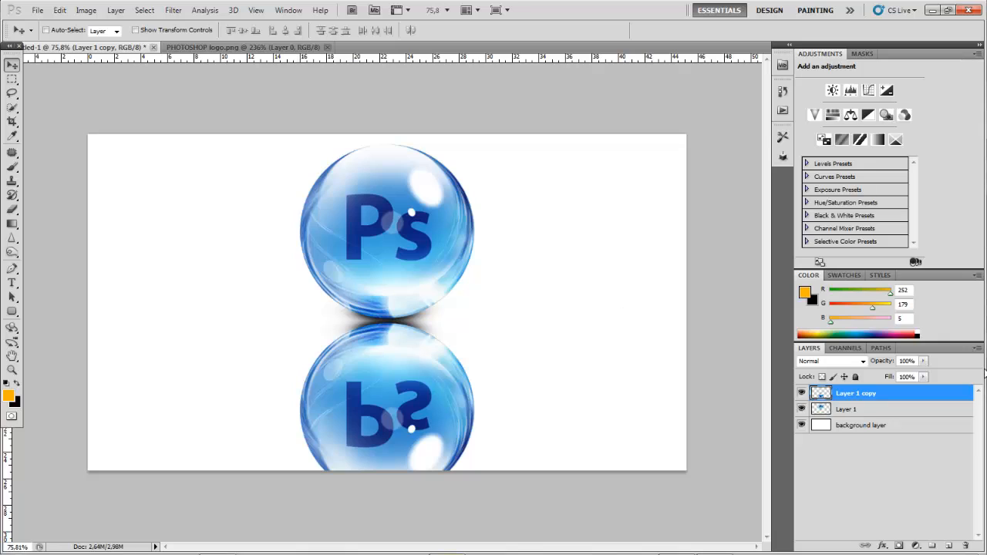
click(925, 362)
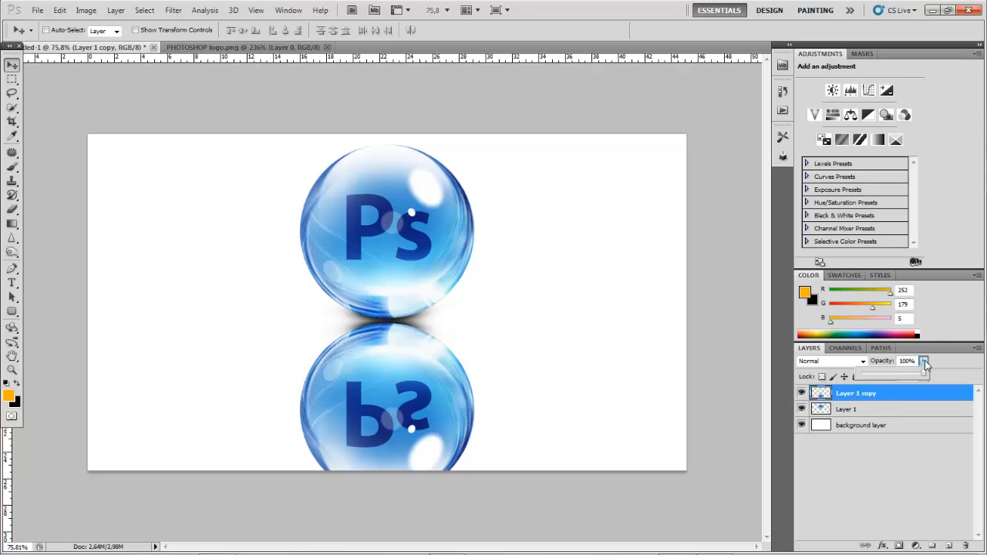
drag(925, 376, 880, 381)
click(881, 484)
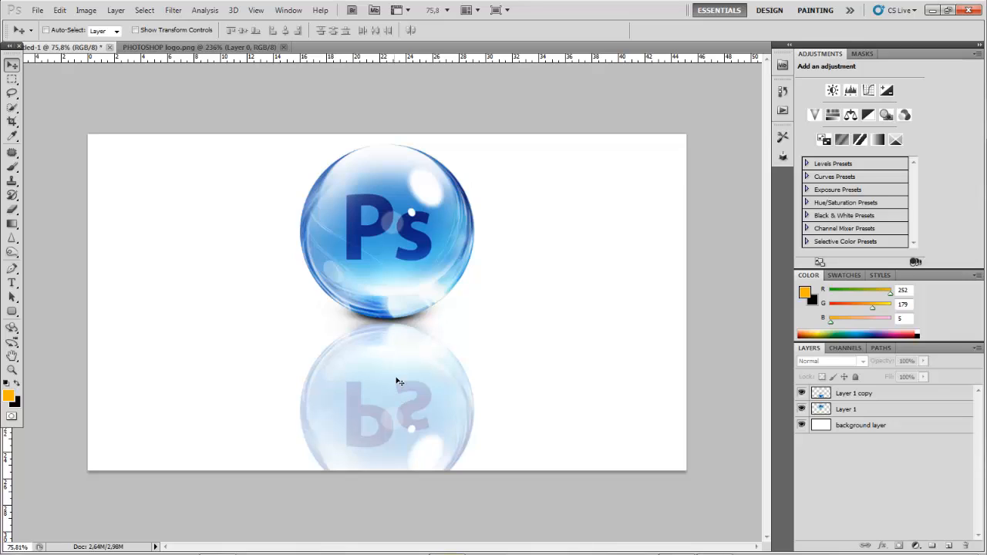
Step: Shift Layer 1 copy slightly up and widen its lower edge symmetrically to about 179% width with a Perspective transform
scroll(432, 293, down, 5)
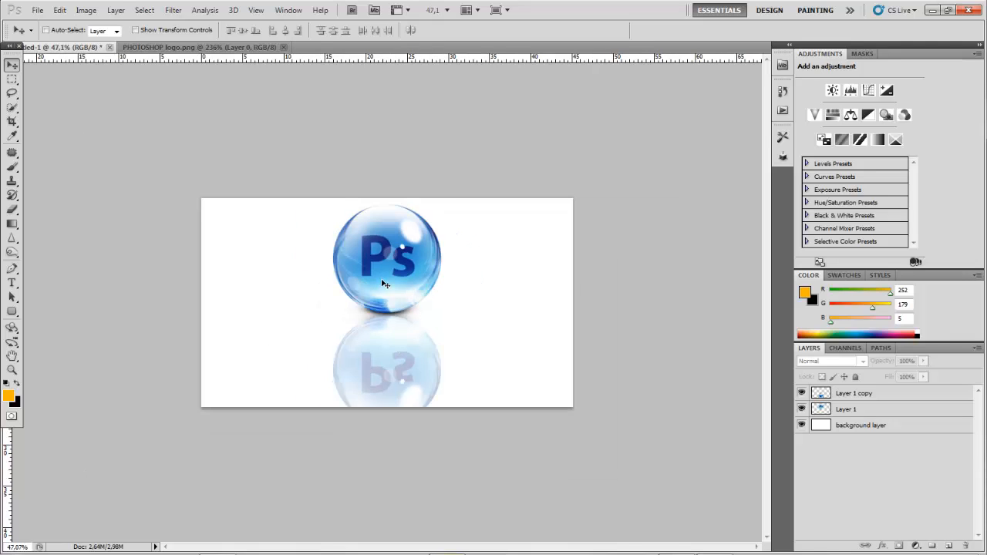
scroll(385, 284, up, 4)
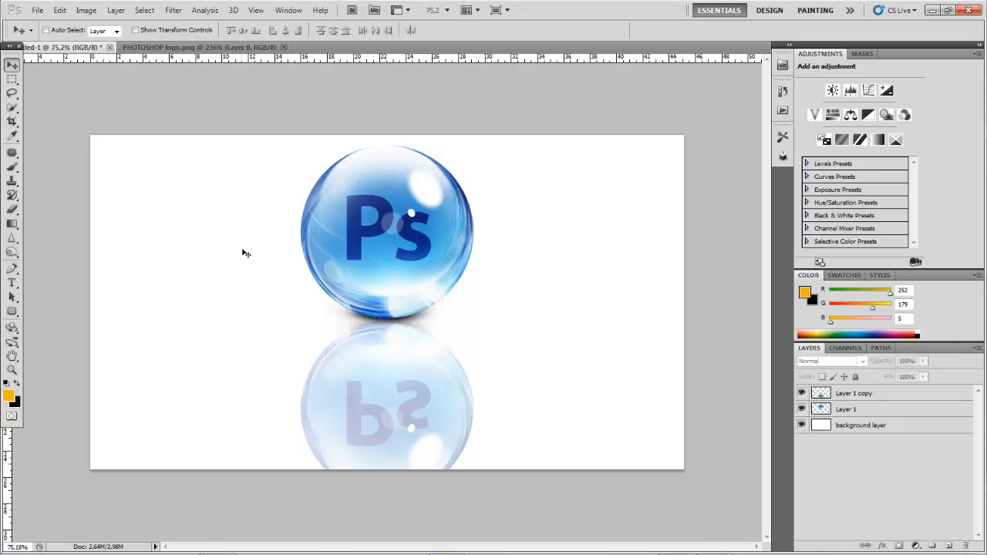
click(867, 395)
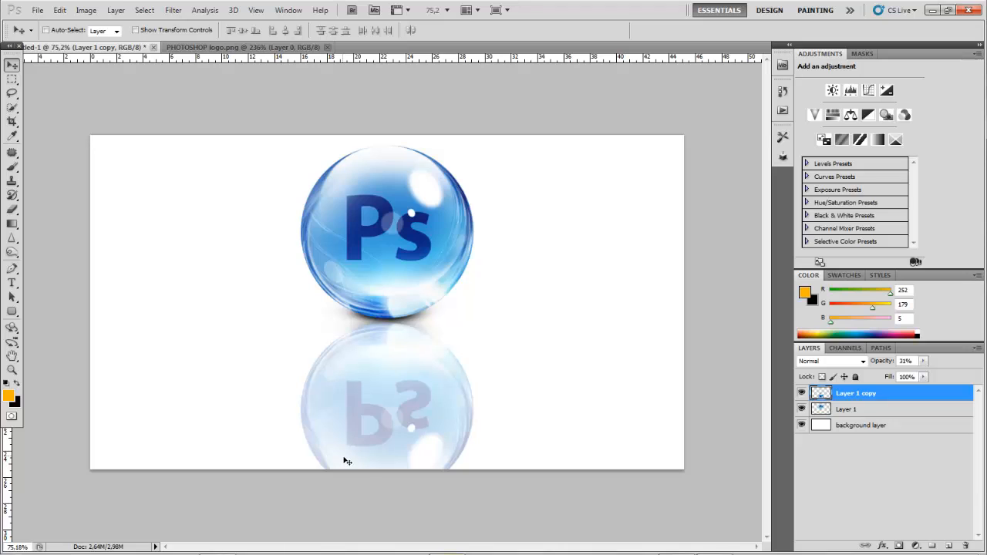
click(85, 12)
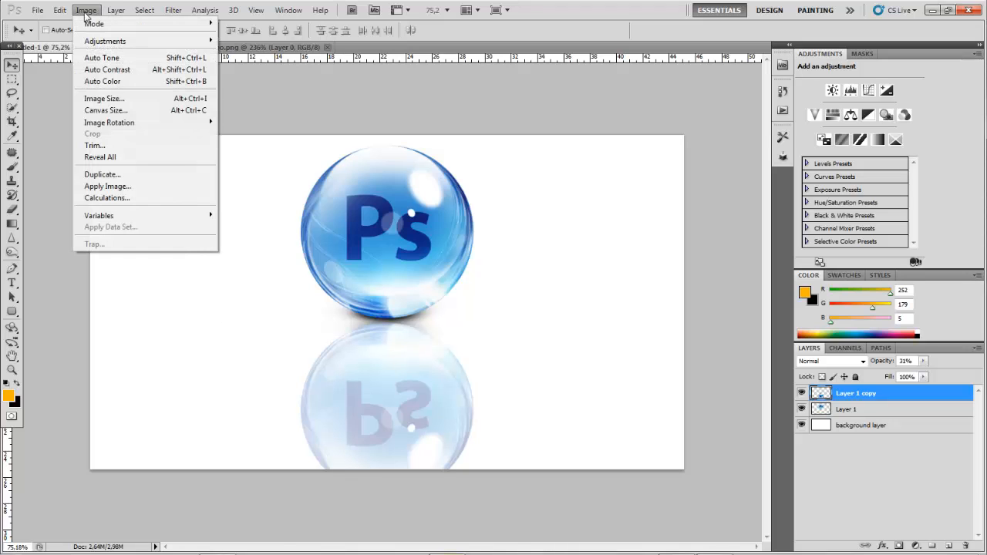
mouse_move(59, 12)
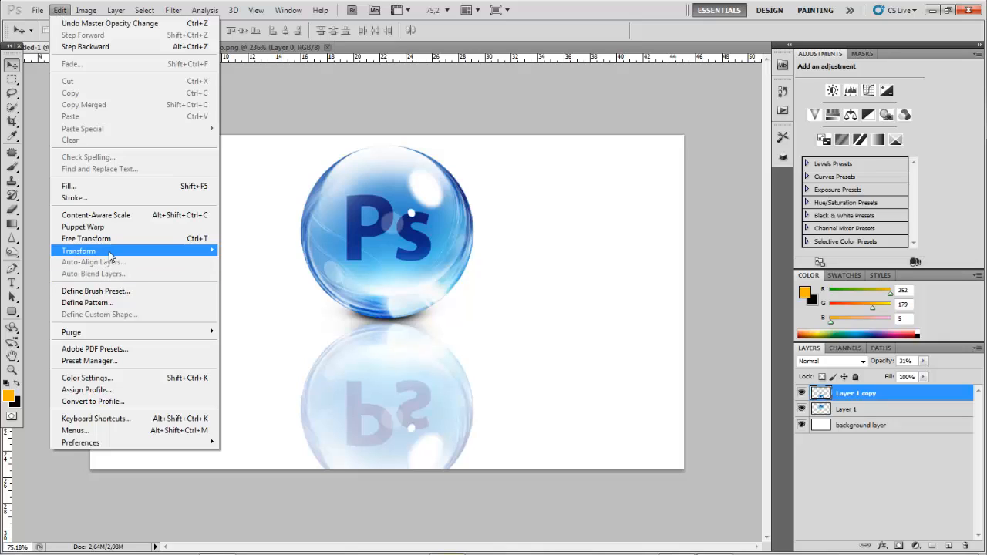
mouse_move(113, 252)
click(270, 316)
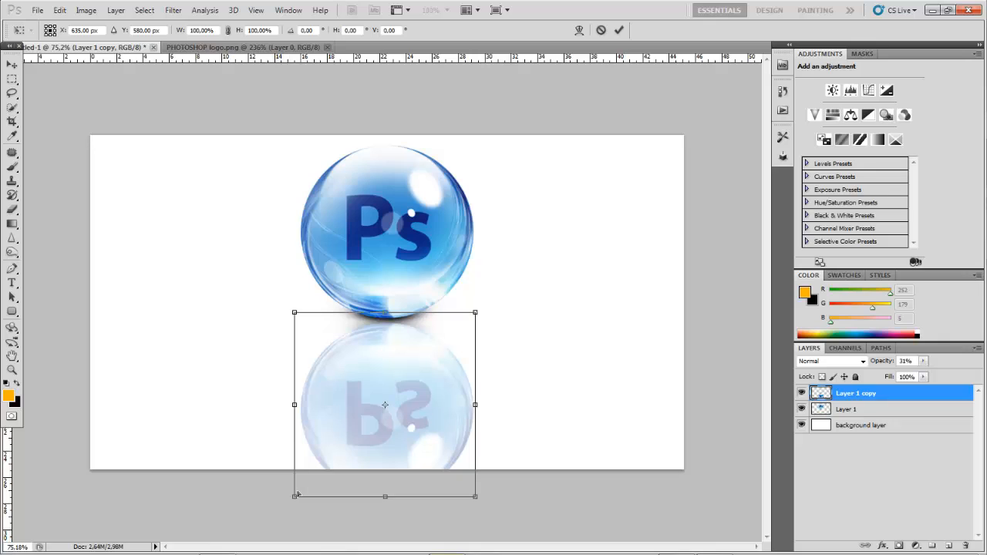
mouse_move(301, 487)
mouse_down()
mouse_move(414, 472)
mouse_move(363, 472)
mouse_move(310, 492)
mouse_move(284, 484)
mouse_move(301, 483)
mouse_up()
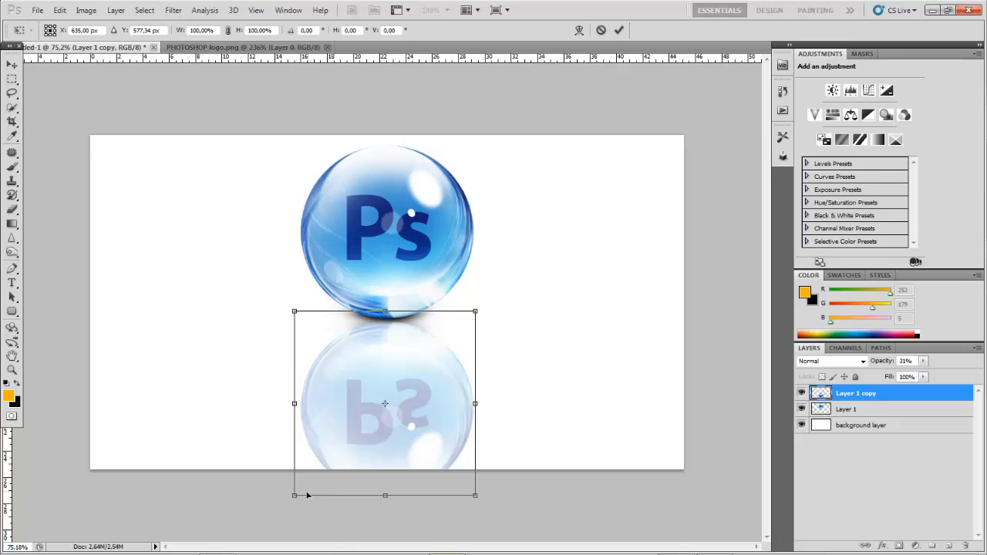
drag(302, 491, 229, 494)
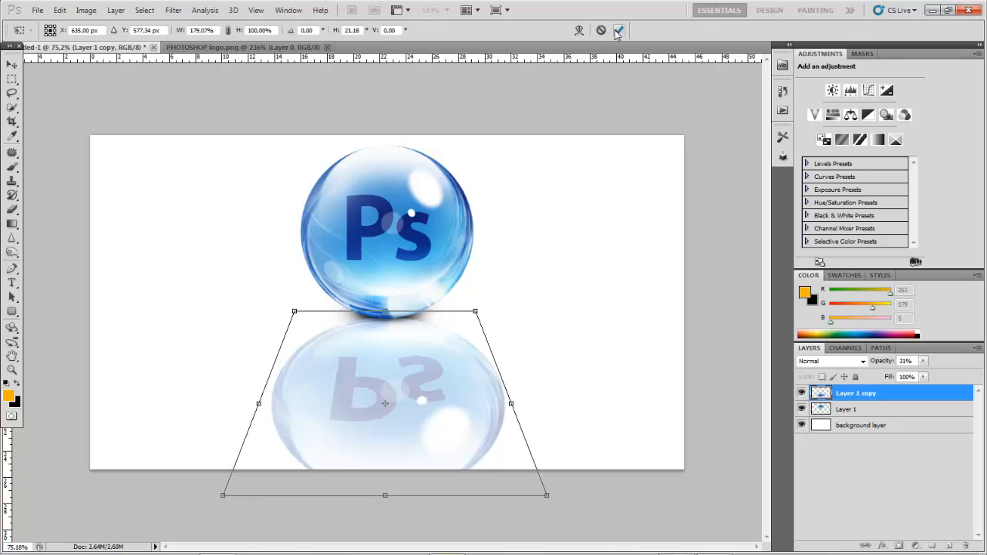
click(618, 30)
Step: Add a layer mask to the reflection layer, Layer 1 copy
scroll(398, 294, down, 5)
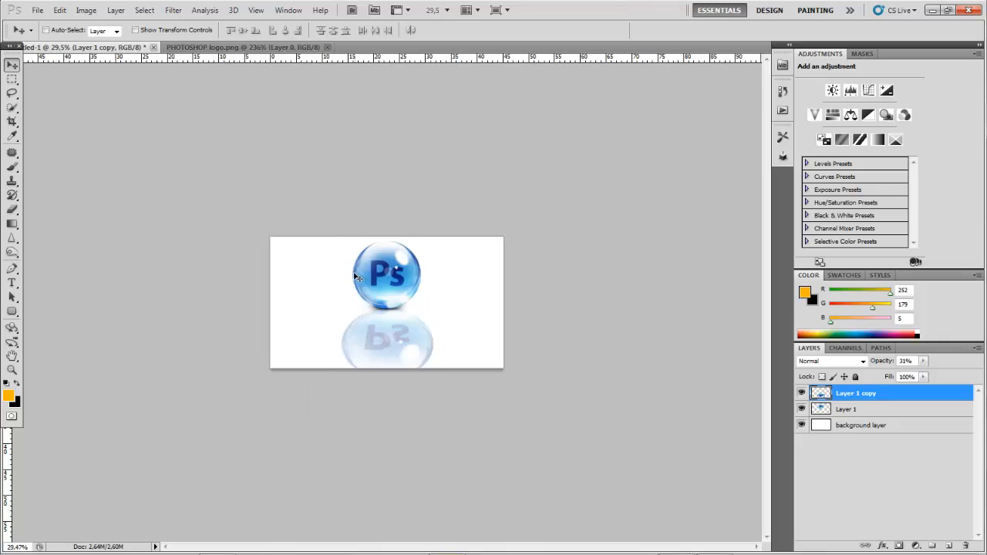
scroll(359, 277, up, 3)
scroll(362, 331, up, 1)
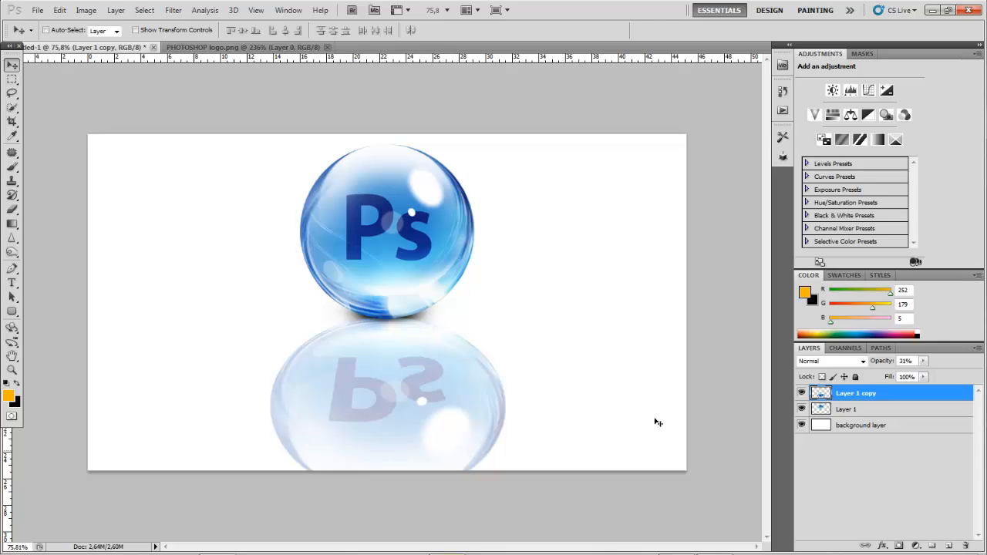
key(ctrl+0)
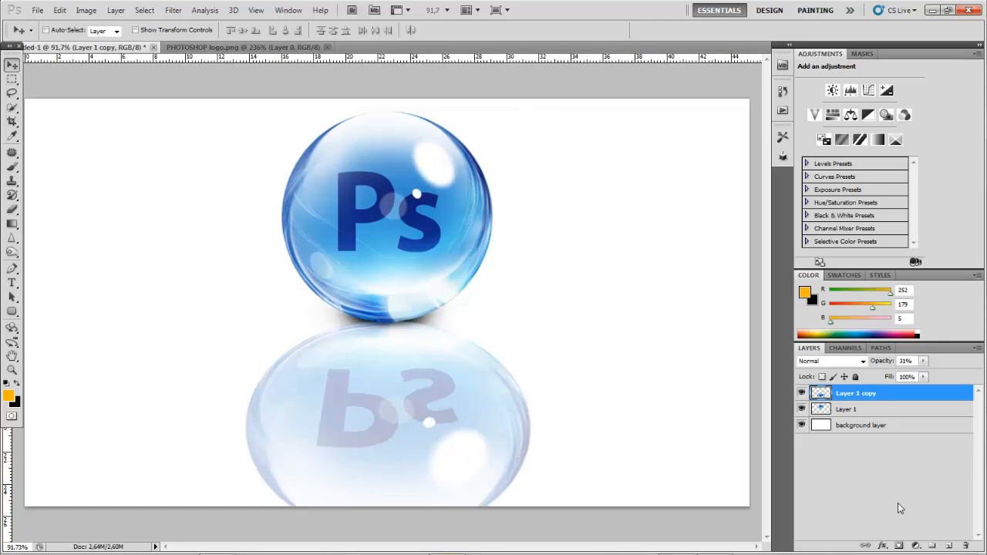
click(899, 546)
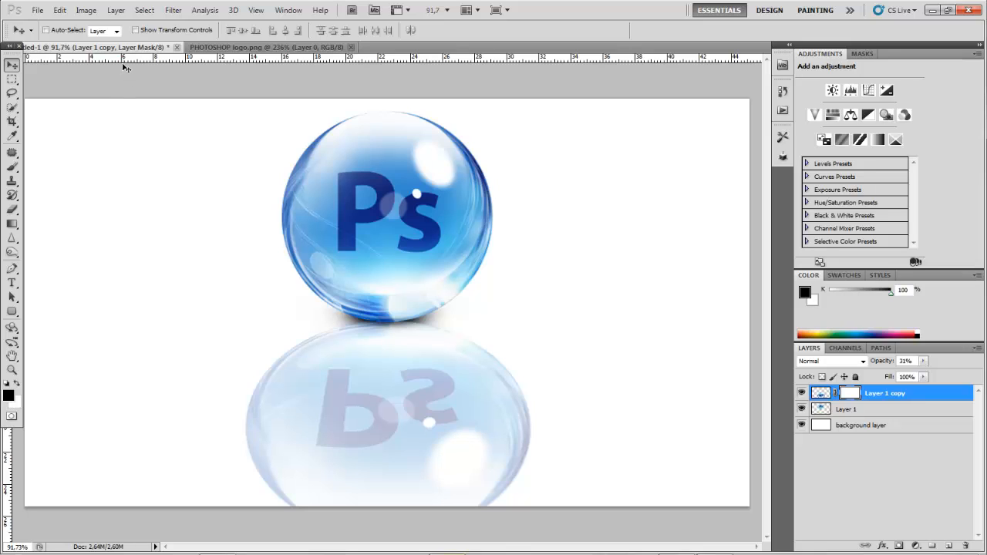
Step: Set up a soft round brush with a size of 370 px, 0% hardness and 42% opacity
key(b)
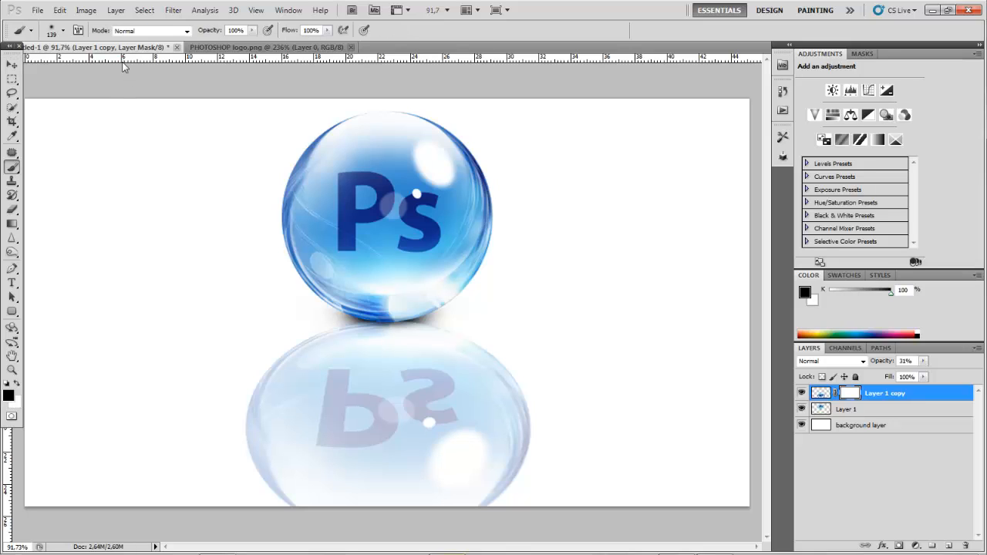
click(64, 31)
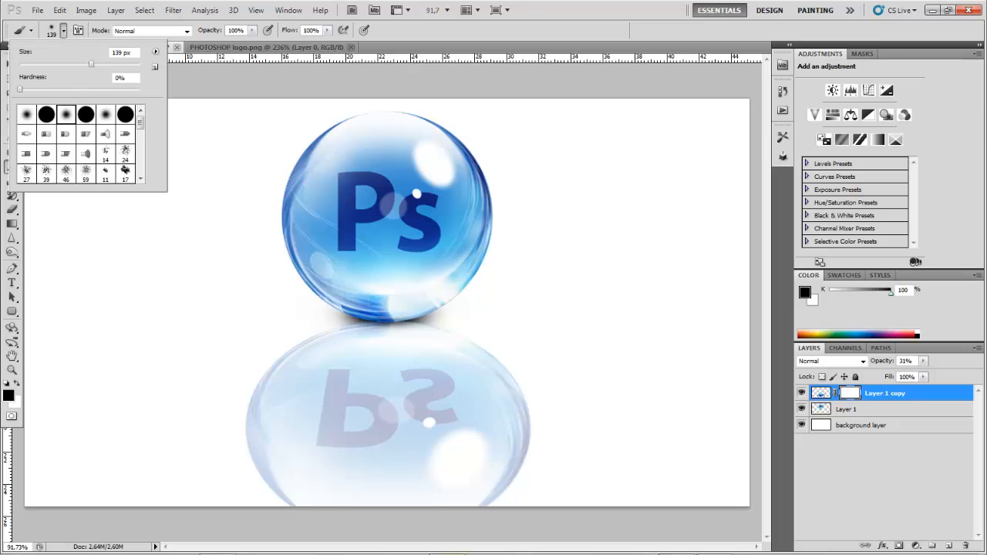
drag(124, 67, 134, 68)
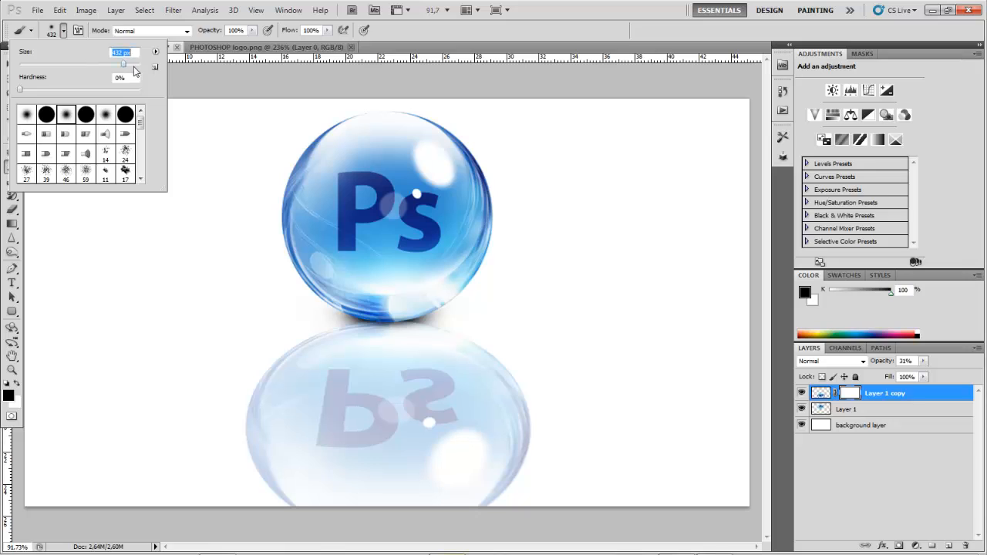
click(130, 65)
click(120, 66)
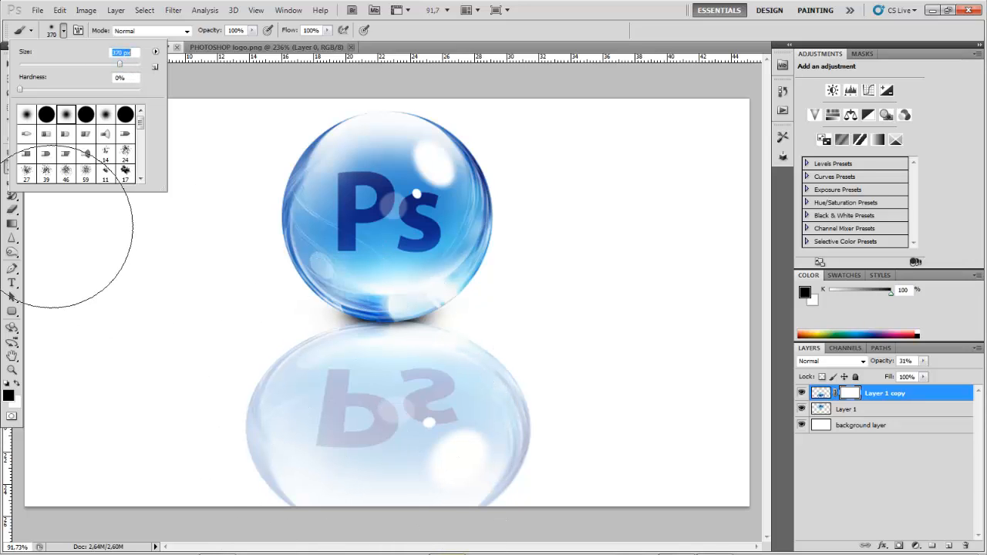
click(570, 21)
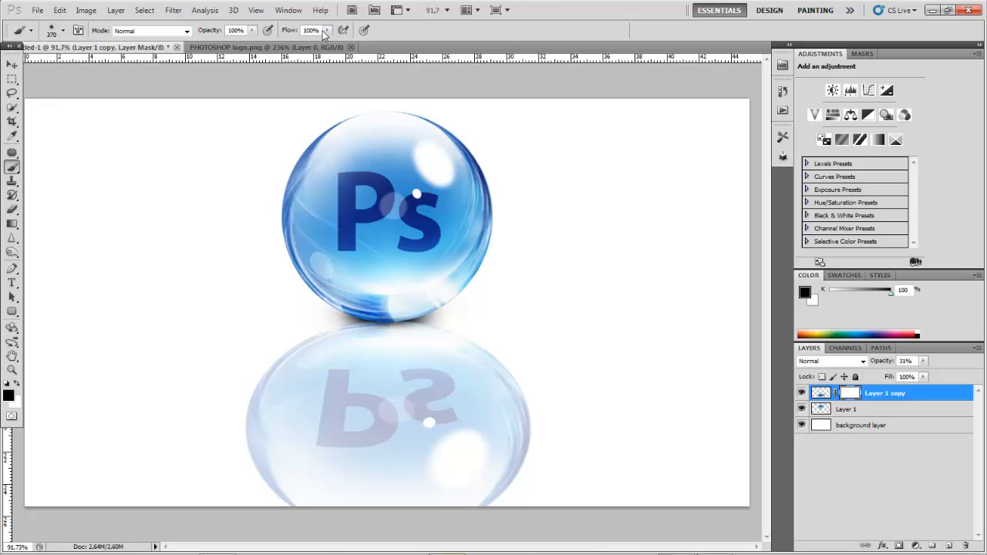
click(253, 32)
drag(252, 42, 216, 42)
Step: Paint black on the mask of Layer 1 copy along the reflection's lower edge to fade it into the white background
scroll(387, 302, down, 3)
scroll(387, 302, up, 2)
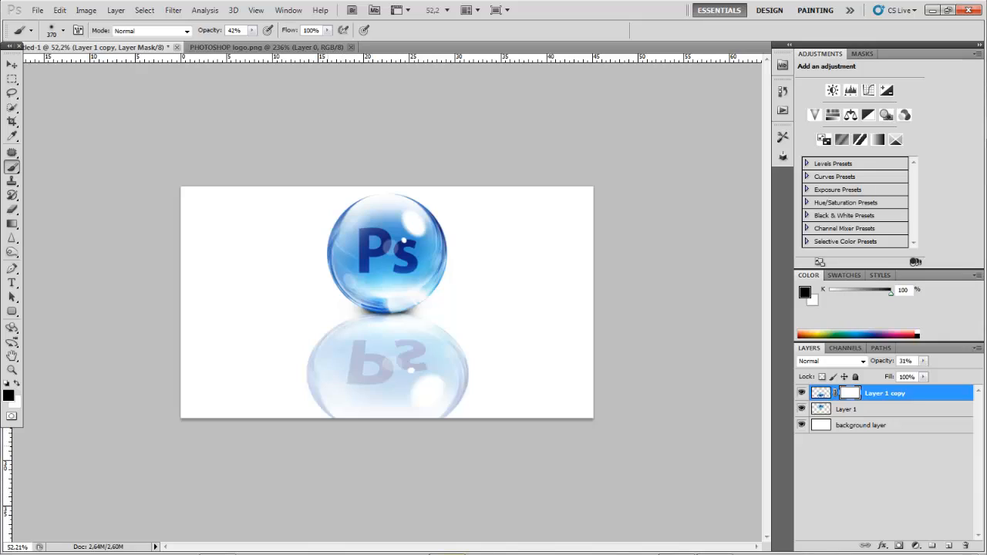
drag(332, 447, 335, 447)
drag(467, 432, 427, 443)
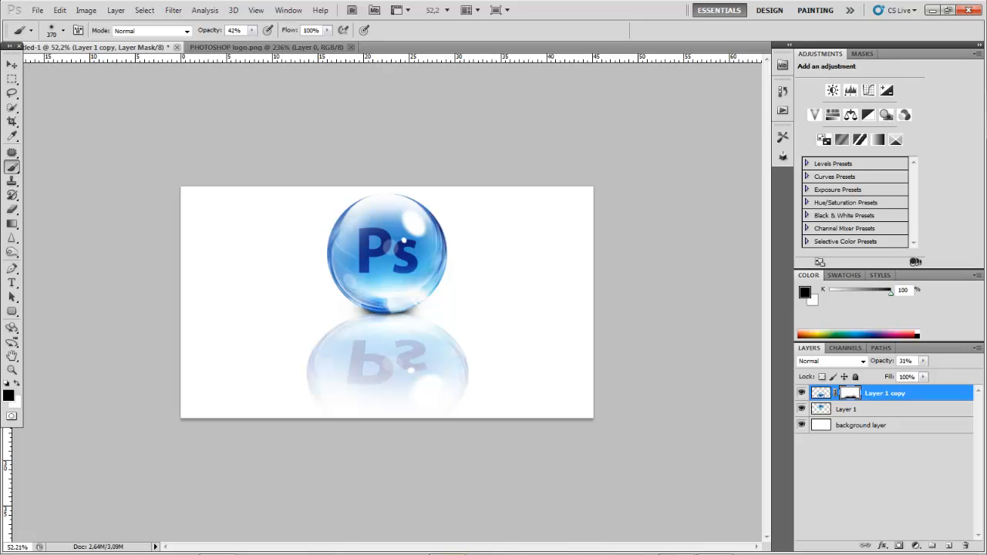
drag(347, 435, 381, 438)
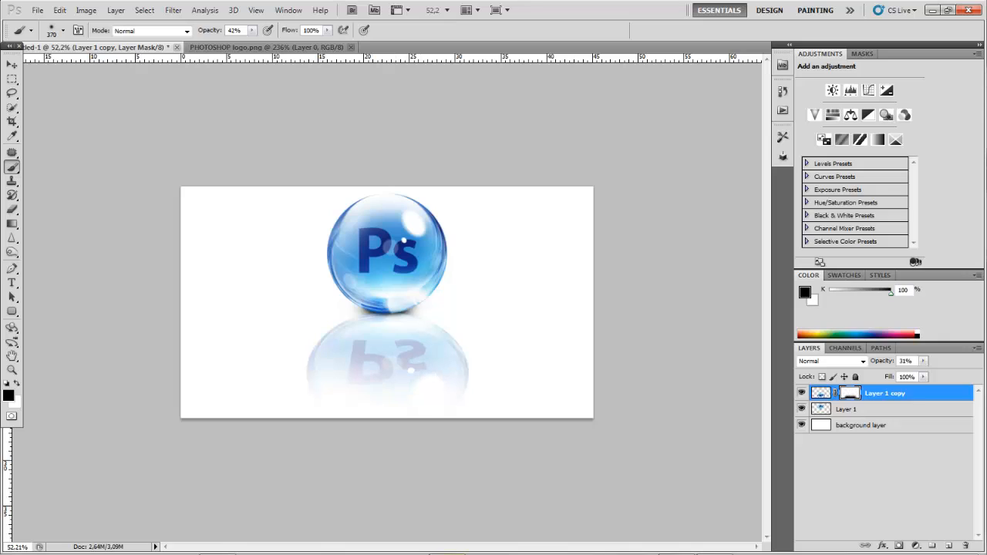
click(386, 443)
scroll(585, 251, down, 1)
scroll(585, 251, down, 1)
scroll(584, 251, up, 1)
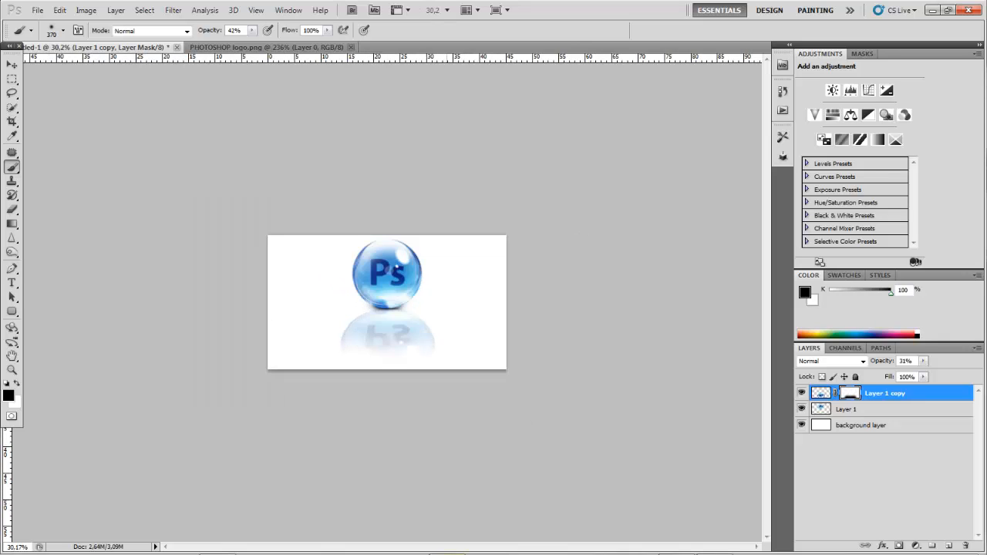
scroll(396, 266, up, 1)
scroll(396, 266, up, 1)
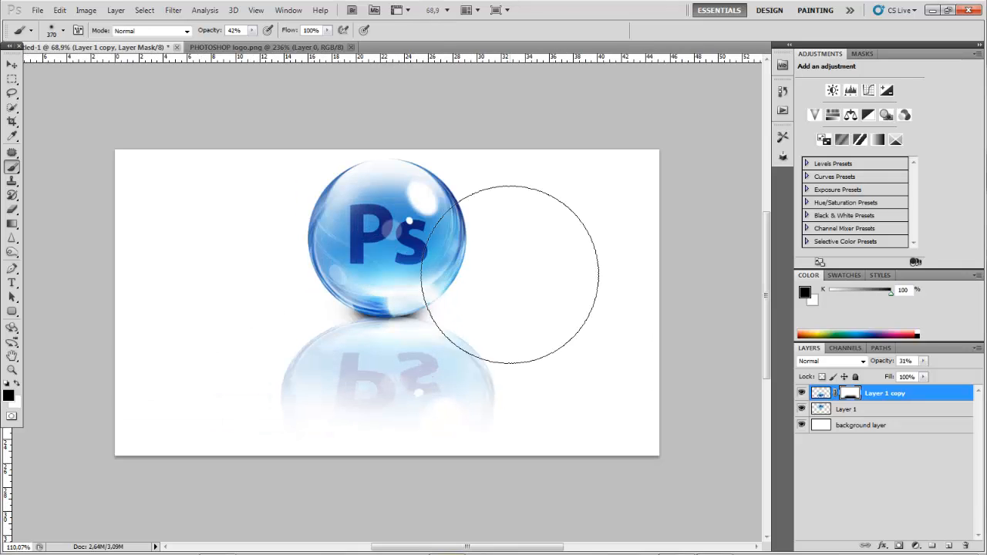
scroll(481, 287, up, 1)
scroll(385, 301, down, 1)
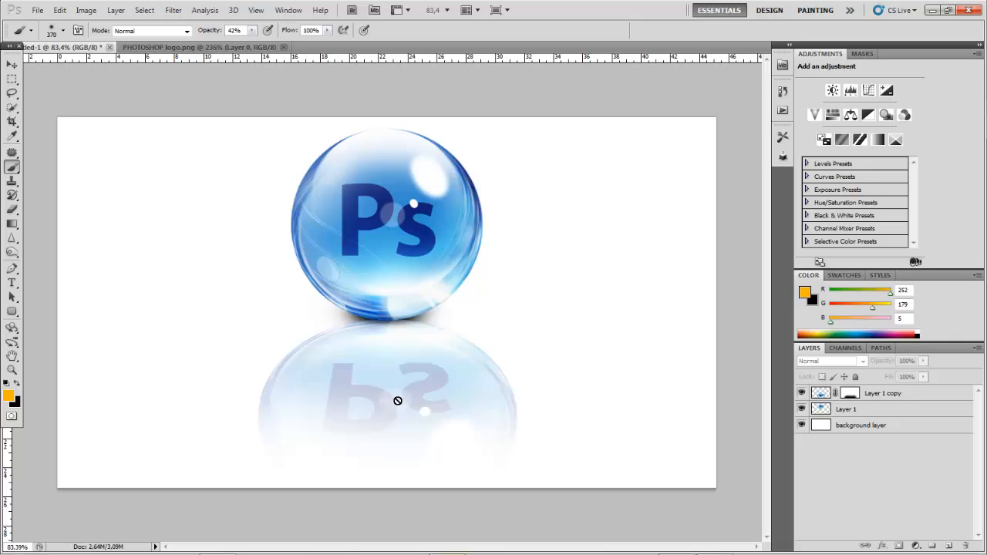
Step: Reset the foreground and background colours to black and white, and group Layer 1 with Layer 1 copy
click(6, 383)
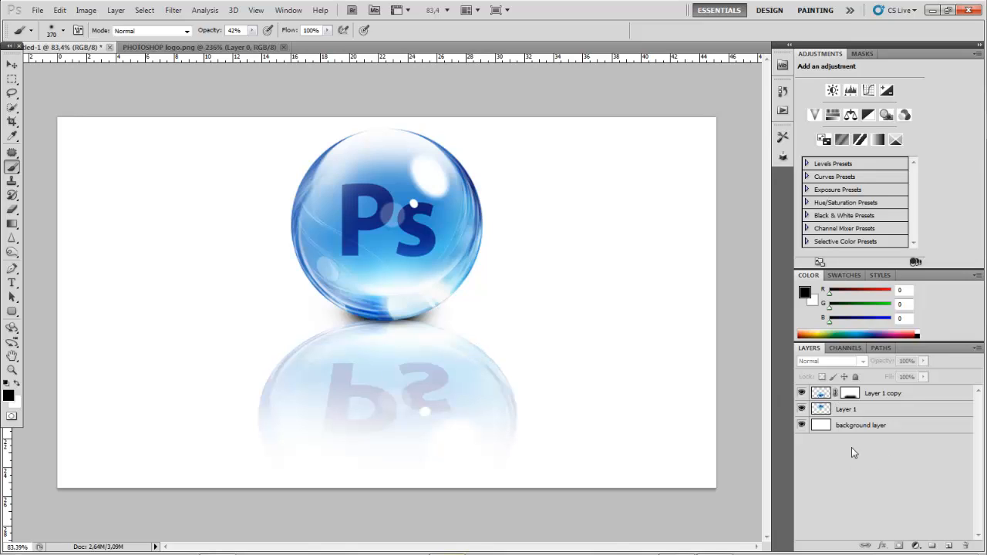
click(864, 409)
shift+click(885, 398)
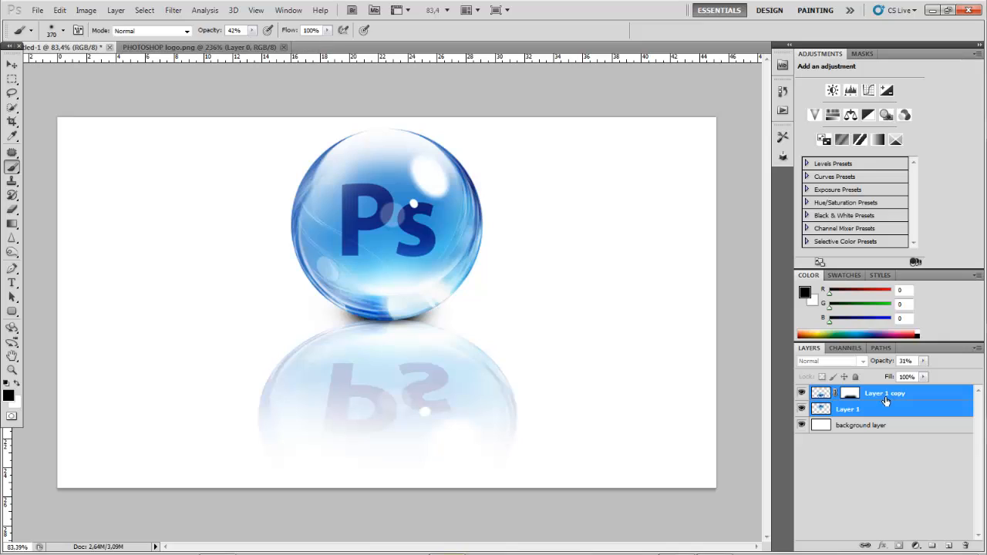
key(ctrl+g)
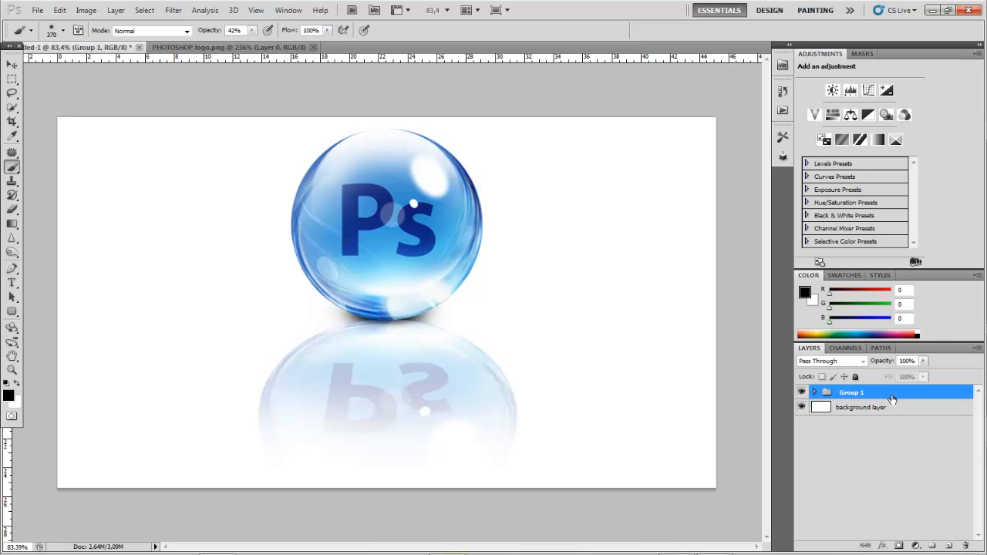
Step: Hide Group 1 containing the logo and its reflection, and deselect it
click(803, 392)
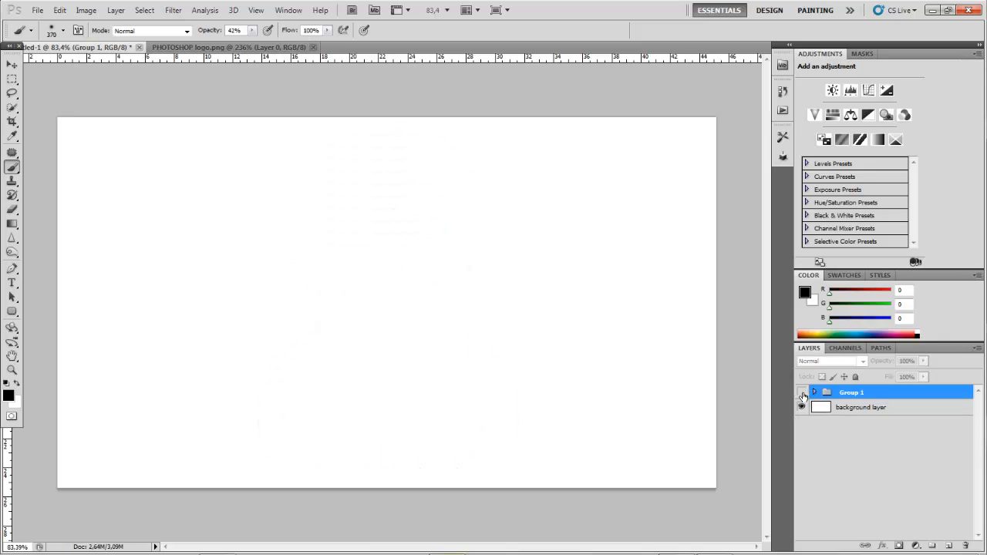
click(803, 393)
click(803, 393)
click(803, 394)
click(831, 458)
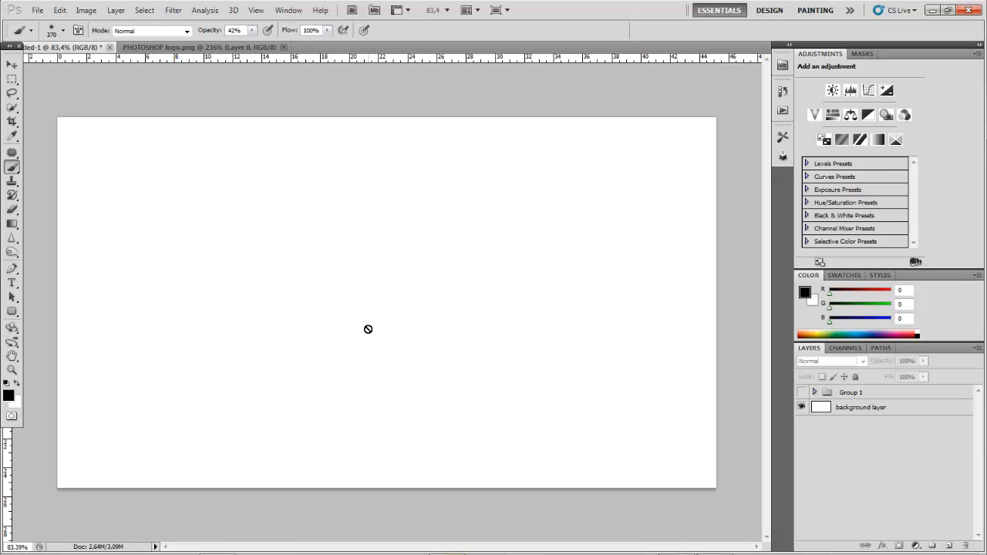
Step: Add a black, centred text layer reading "Reflect" in Danube Regular at 315.13 pt near the middle of the canvas
key(t)
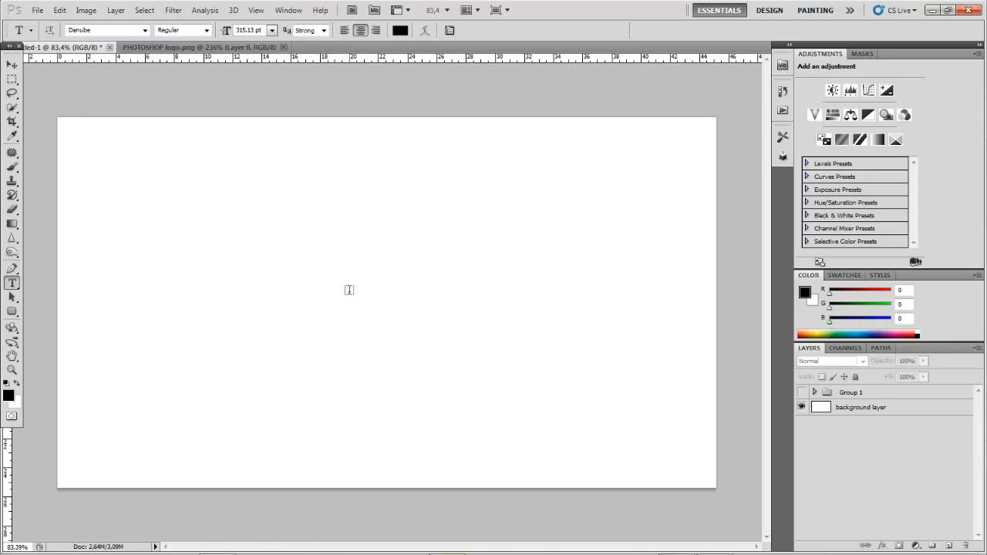
click(350, 284)
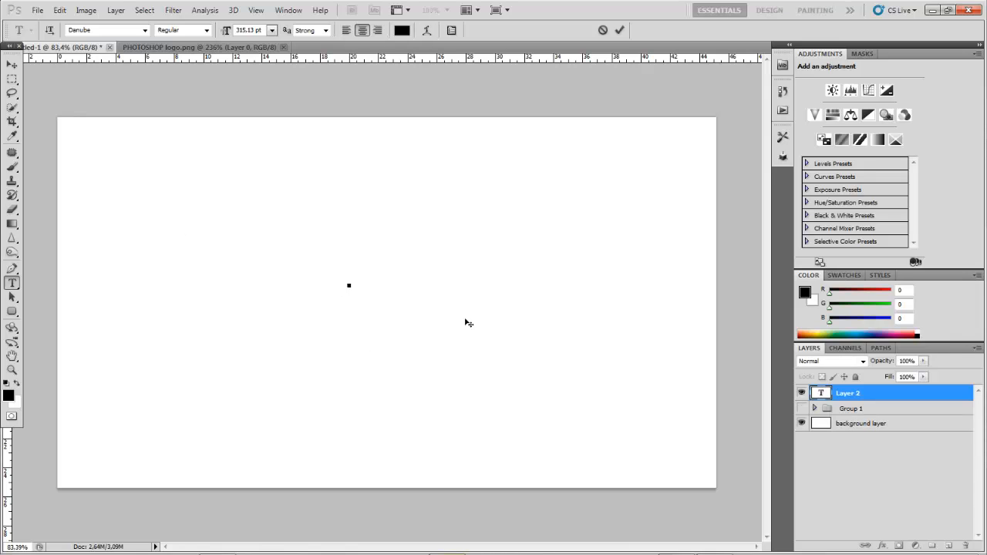
scroll(459, 310, down, 6)
scroll(558, 202, up, 1)
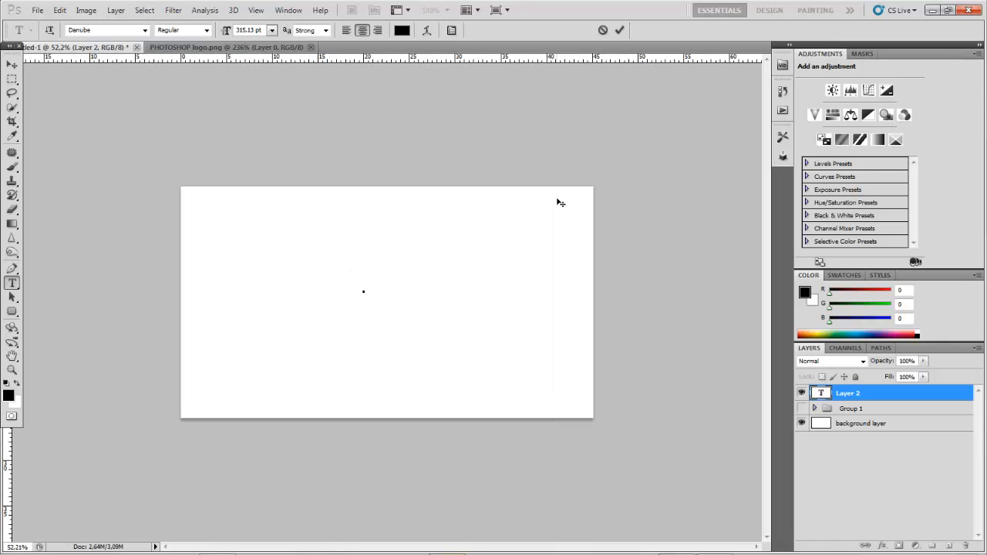
text(ref)
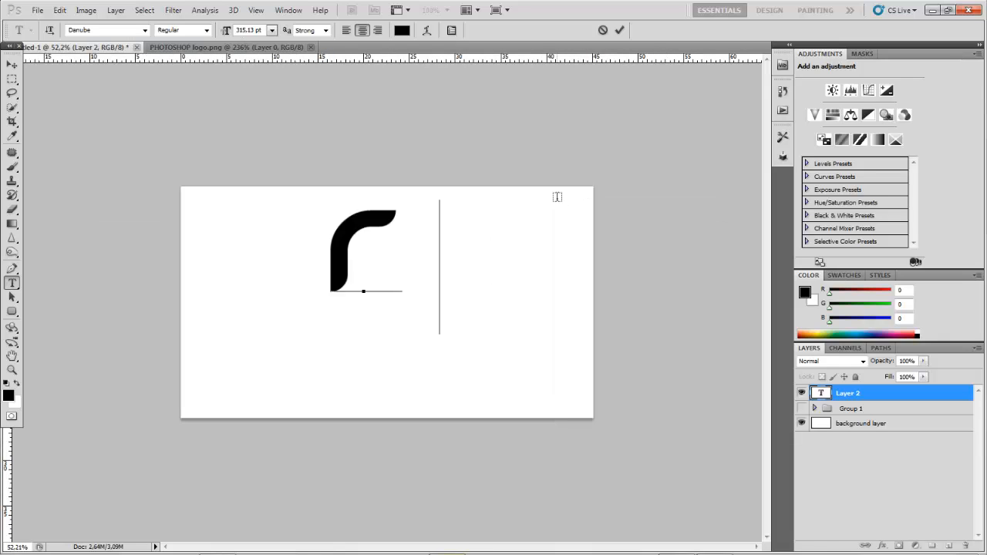
text(ect)
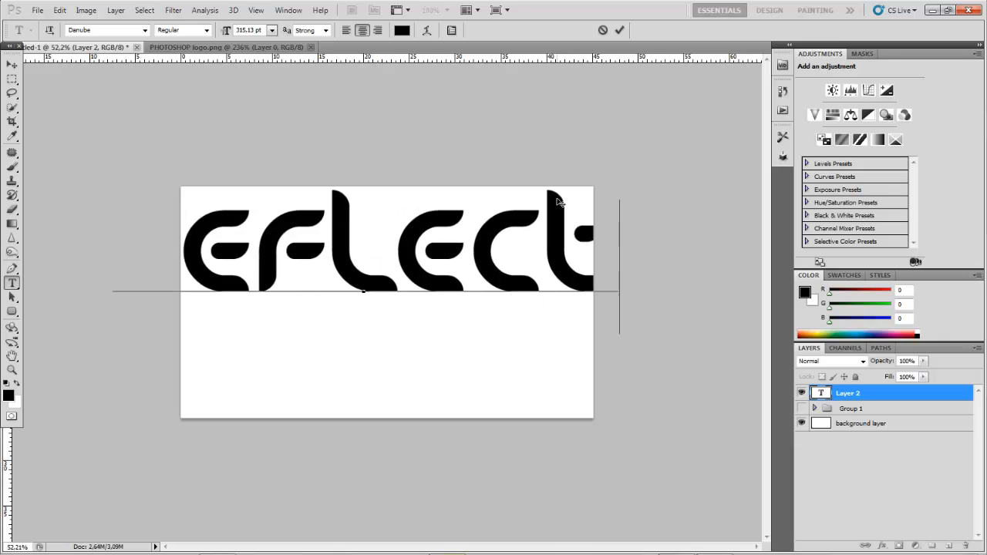
click(621, 33)
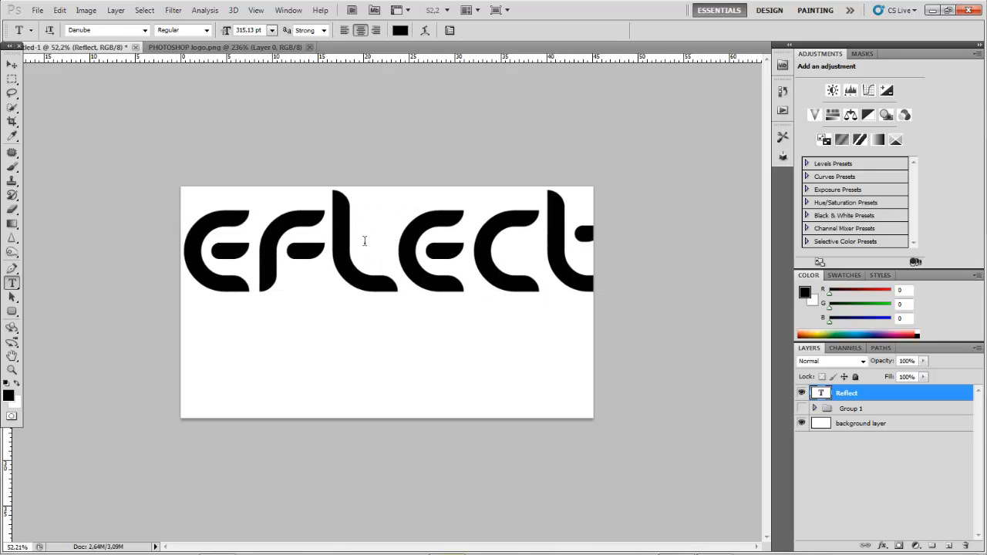
Step: Scale the Reflect text proportionally to about 69% and position it so that the whole word fits within the canvas
key(ctrl+plus)
key(ctrl+t)
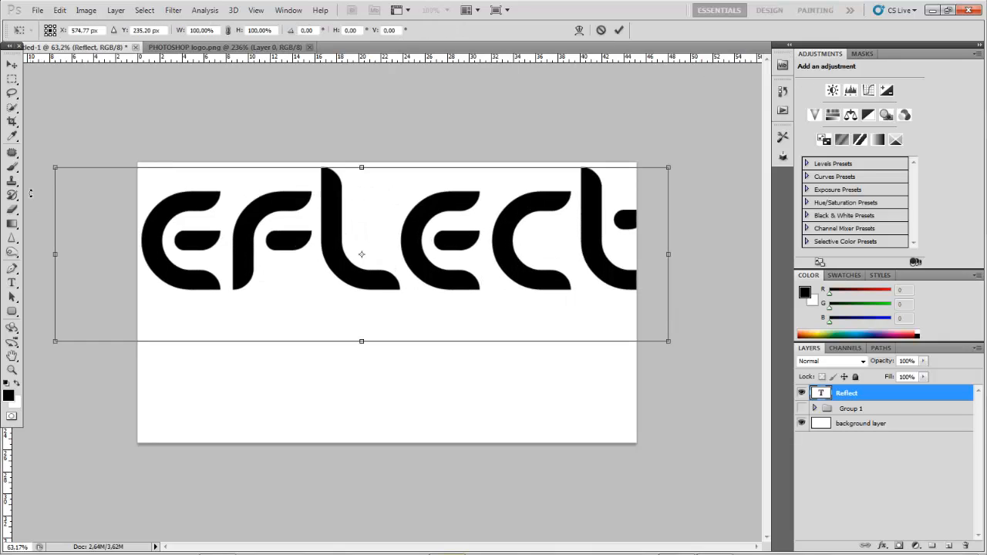
drag(55, 167, 449, 298)
drag(603, 321, 449, 283)
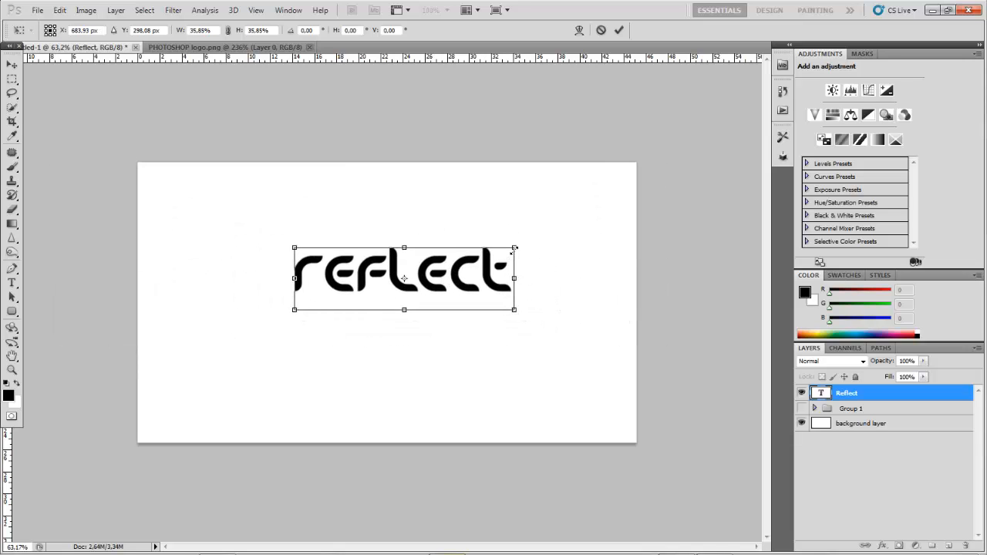
drag(516, 247, 713, 189)
drag(567, 262, 468, 288)
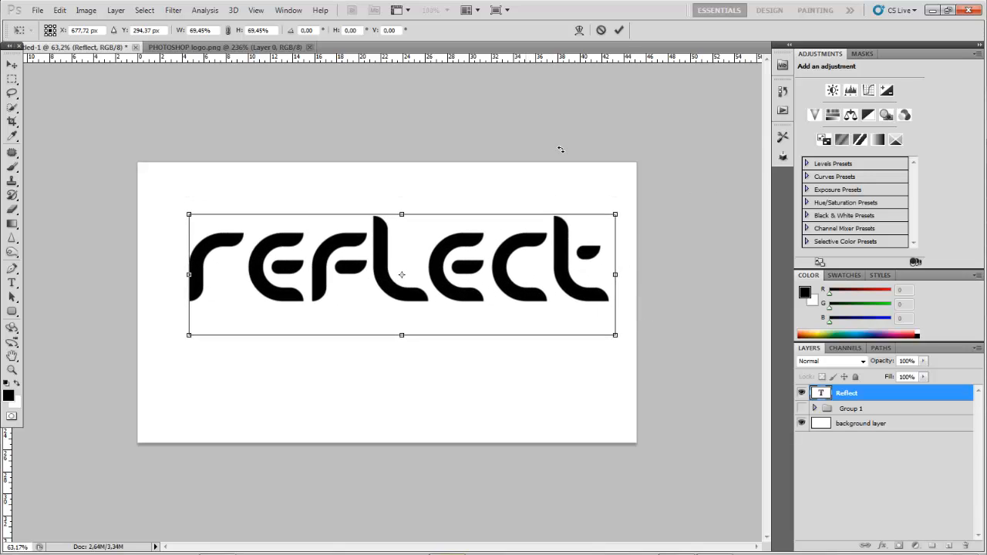
click(619, 30)
key(ctrl+0)
Step: Leave the text's wording as it is and move the Reflect text slightly down toward the canvas's vertical centre
click(469, 258)
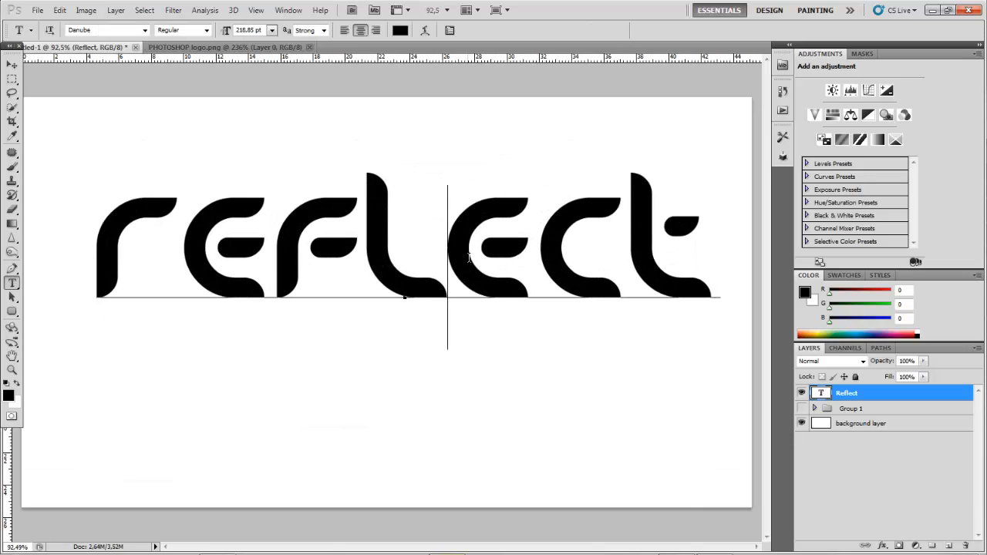
click(623, 30)
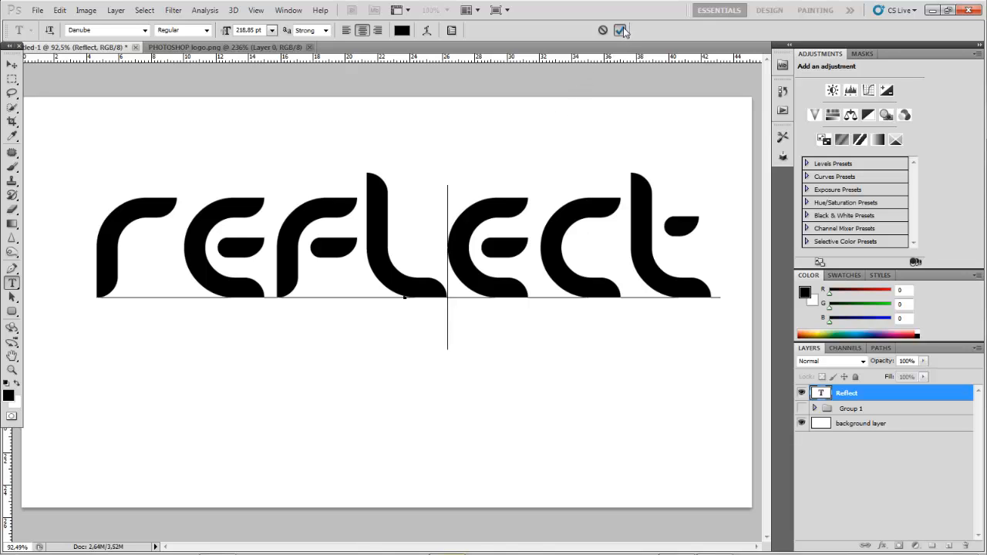
key(v)
drag(421, 271, 416, 290)
scroll(415, 241, down, 4)
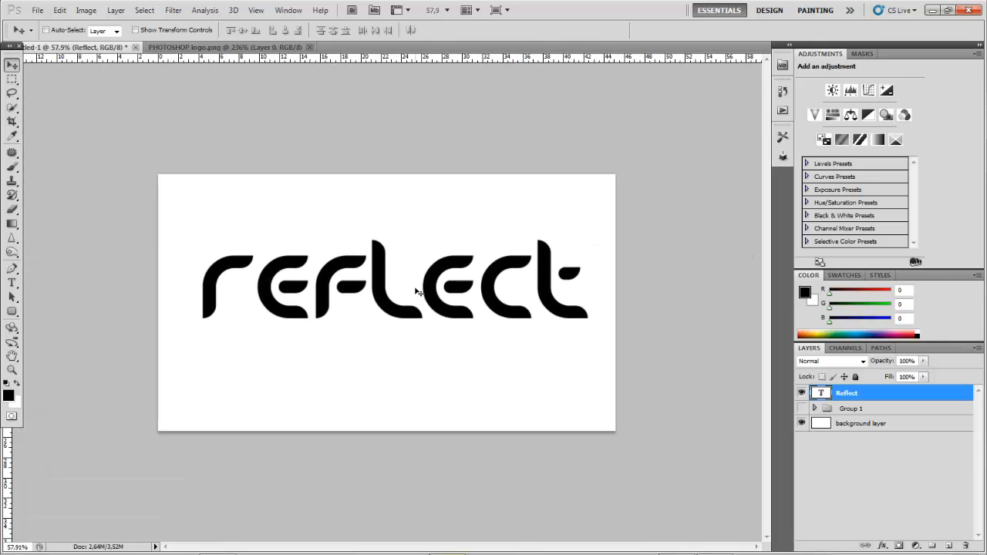
scroll(408, 318, up, 2)
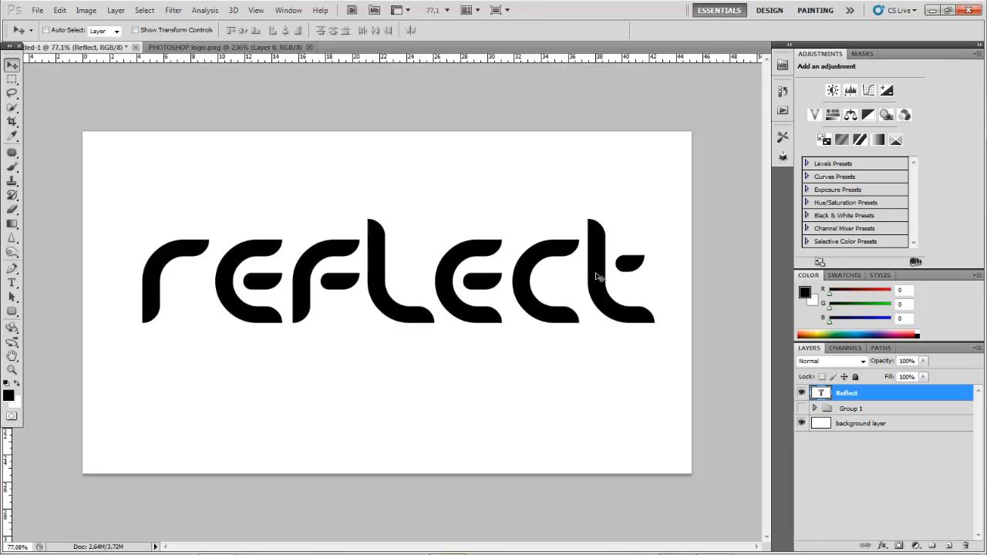
Step: Add a Chisel Hard inner bevel to the Reflect text with a depth of 766% and a size of 139 px
click(880, 546)
click(865, 386)
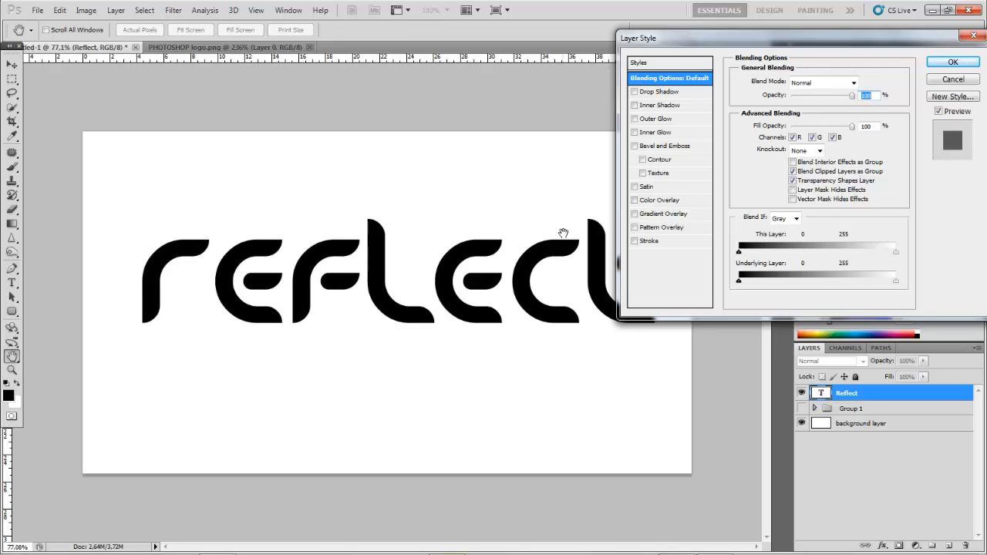
click(666, 146)
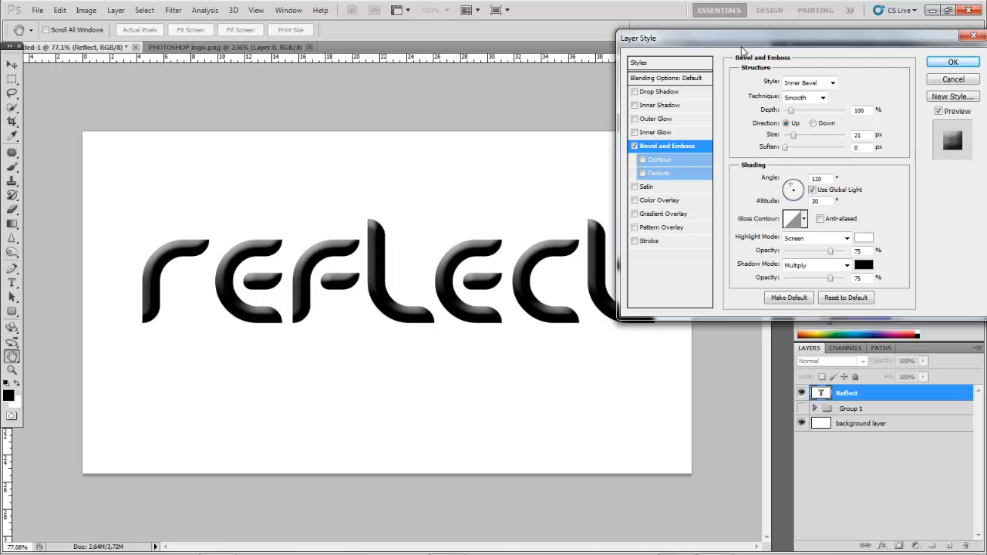
drag(741, 39, 766, 67)
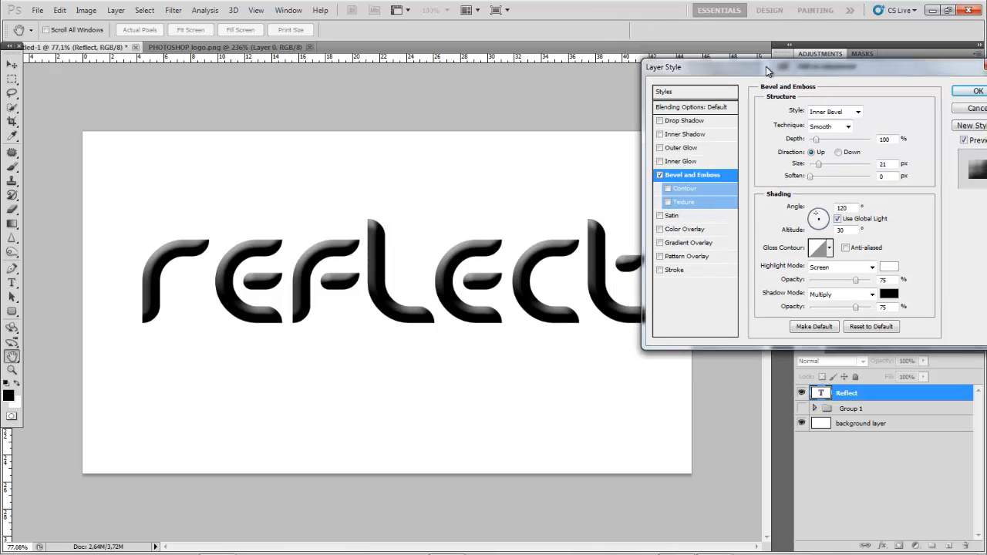
click(849, 127)
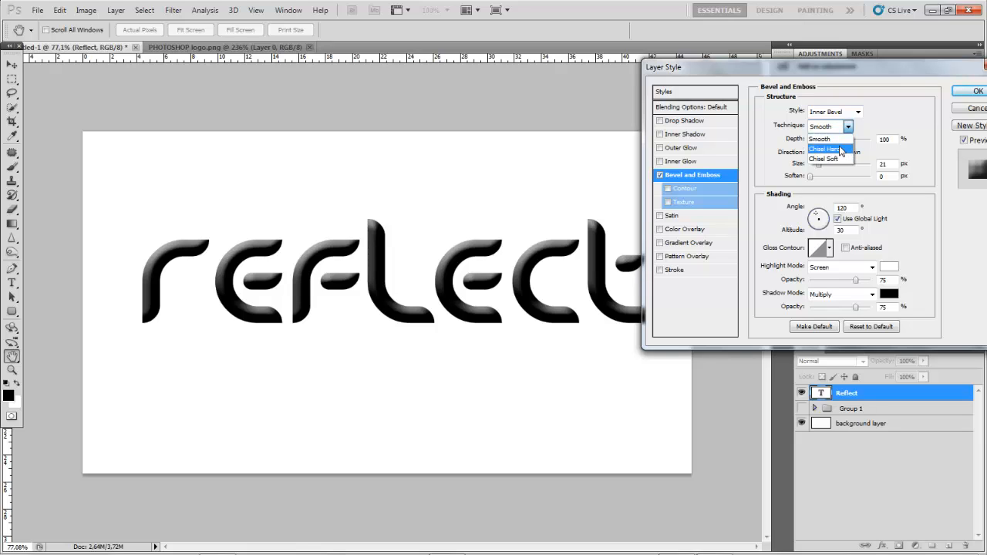
click(841, 149)
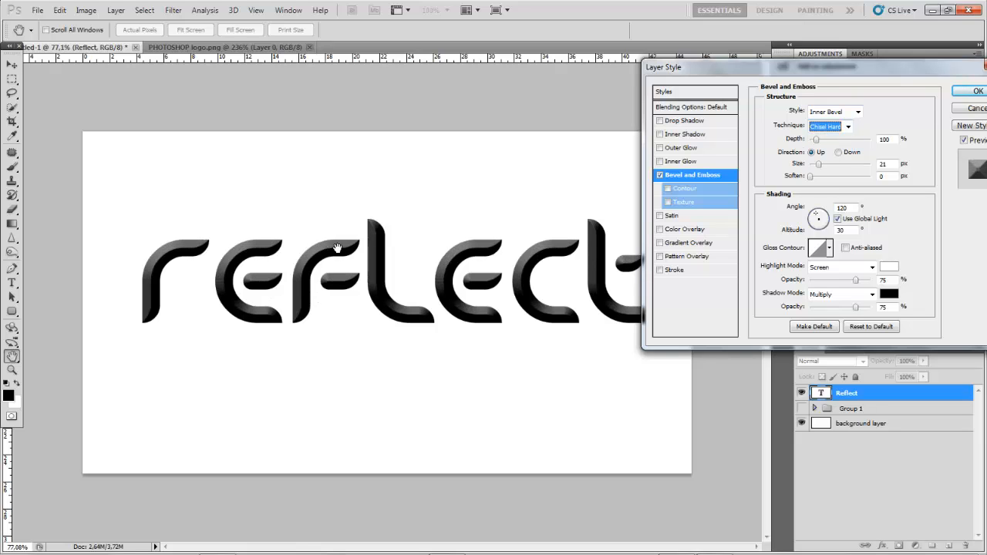
drag(817, 141, 805, 180)
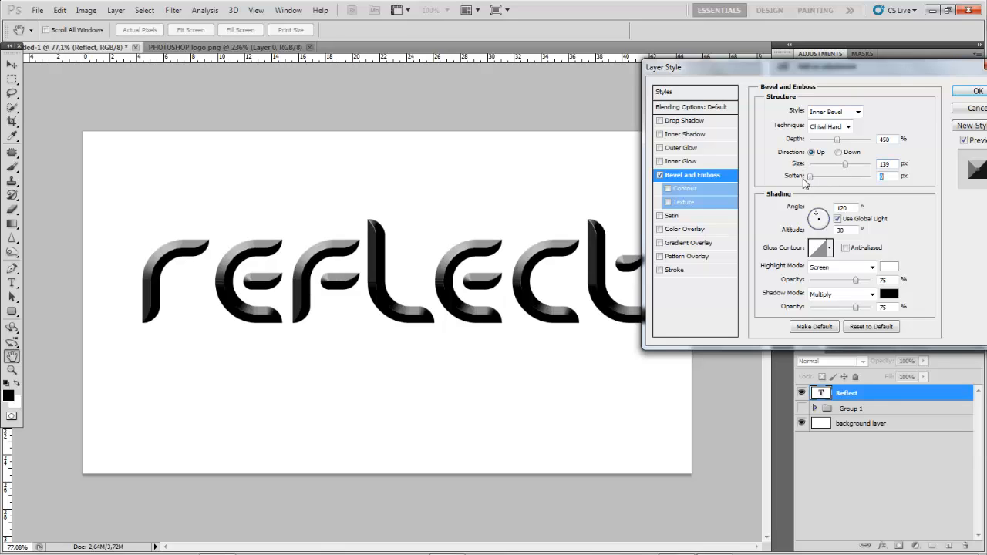
drag(838, 141, 856, 142)
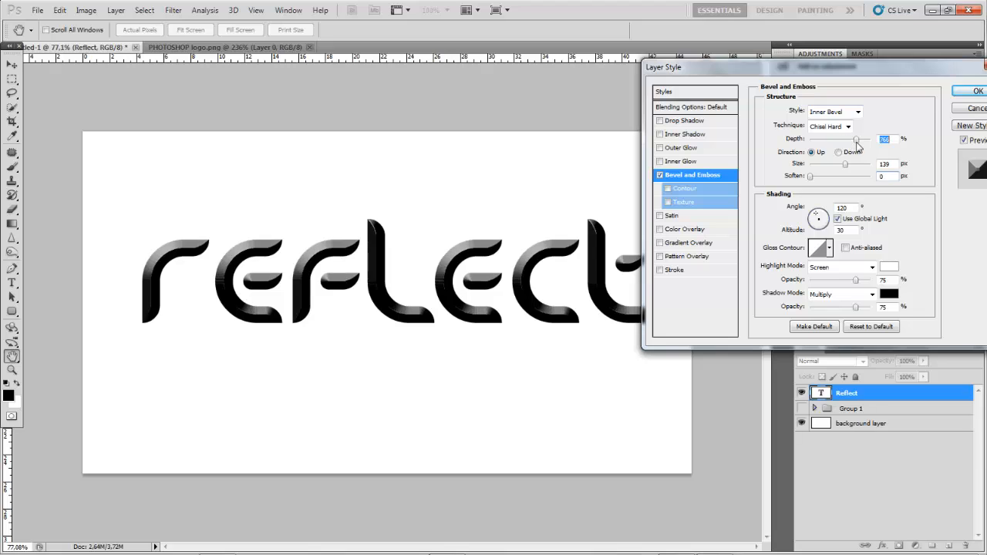
Step: Set the bevel's light angle to about 67° with an altitude of 21° and apply the layer style
click(818, 224)
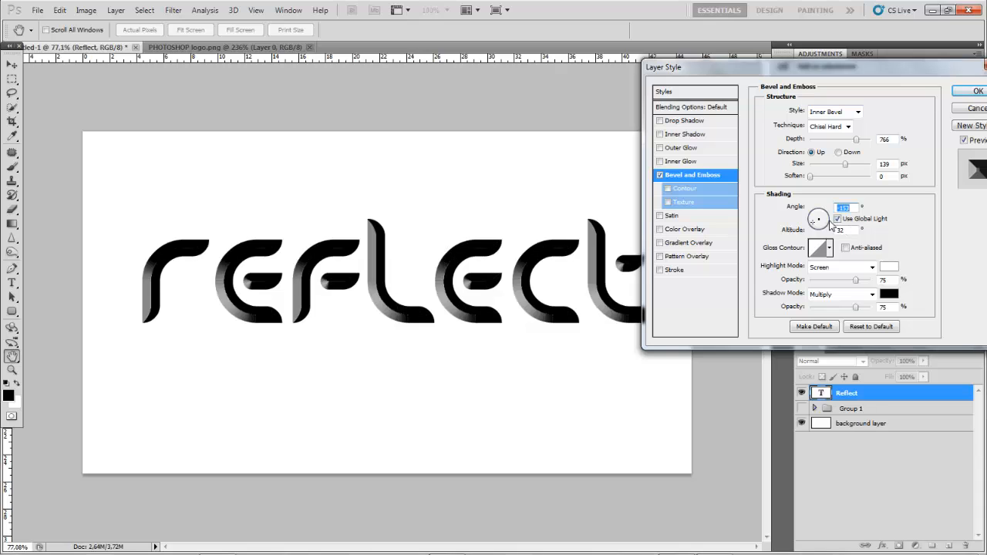
mouse_move(831, 224)
mouse_down()
mouse_move(823, 228)
mouse_move(818, 211)
mouse_up()
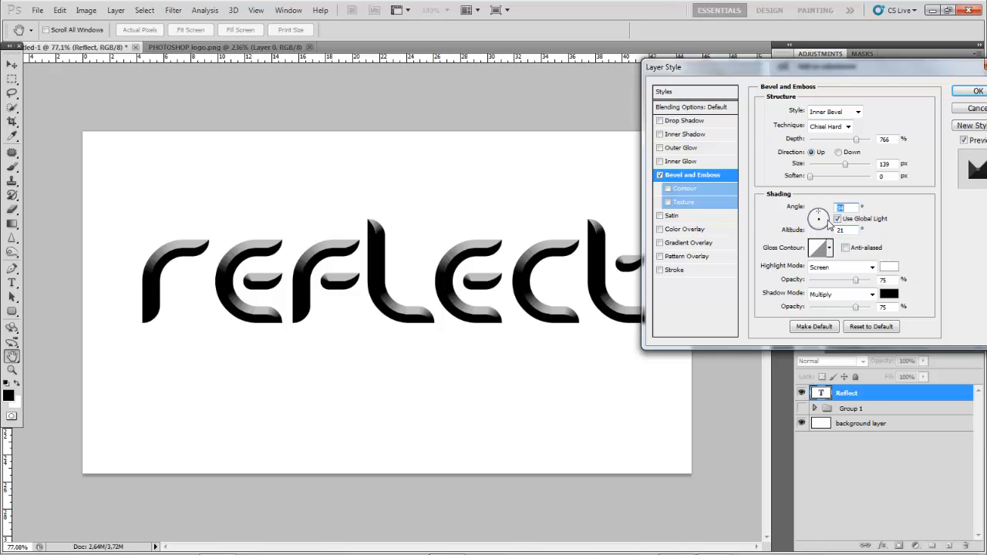
drag(822, 218, 823, 216)
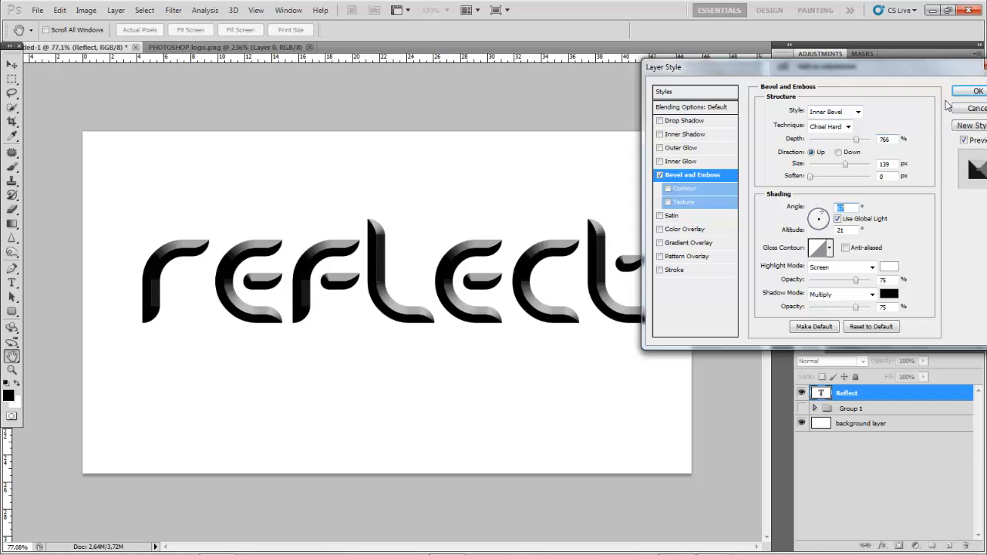
click(975, 91)
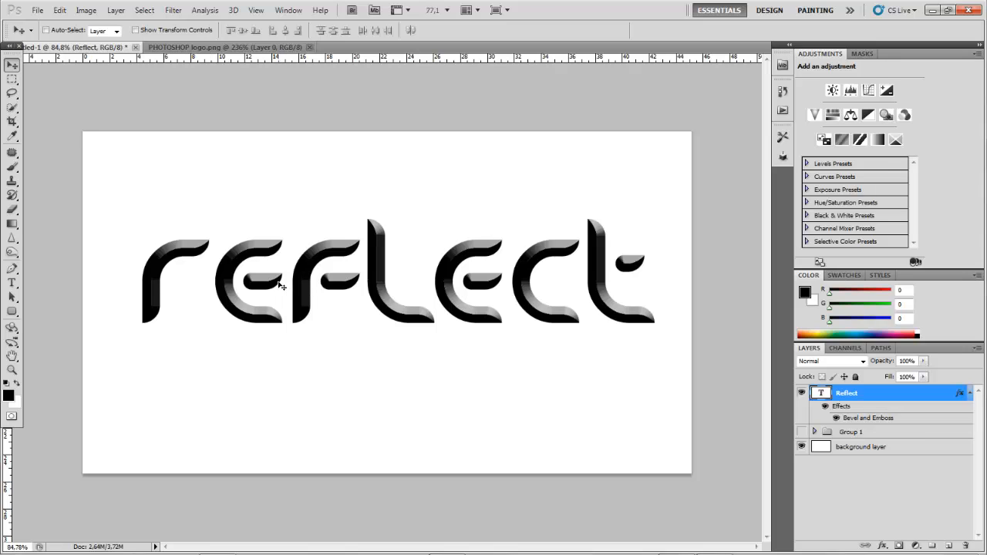
scroll(280, 286, up, 1)
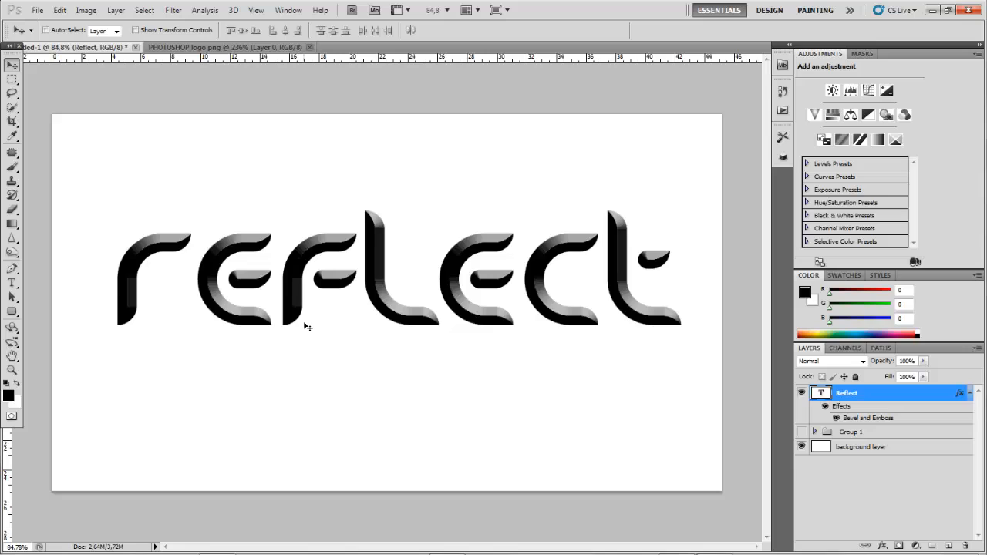
Step: Collapse the Reflect layer's effects list and duplicate the layer
click(970, 394)
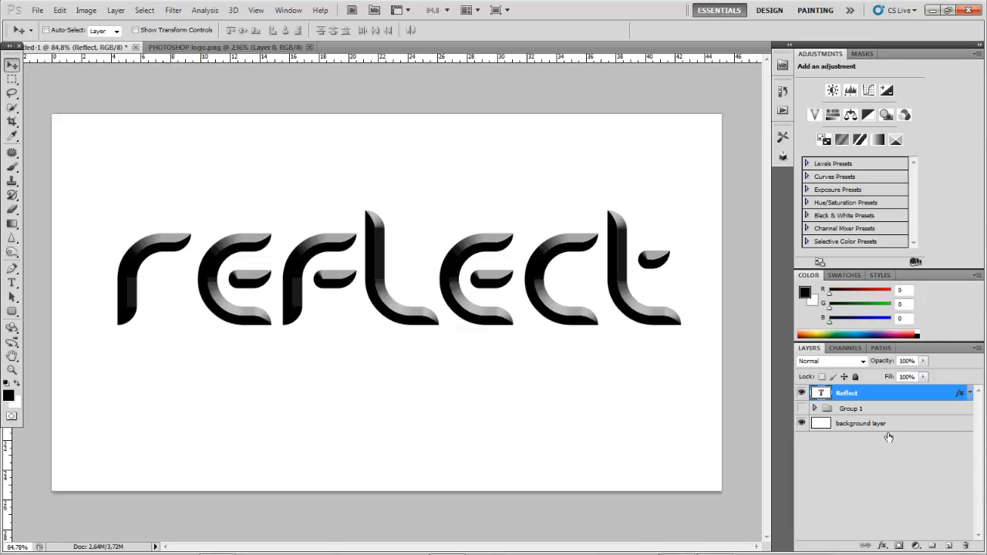
key(ctrl+j)
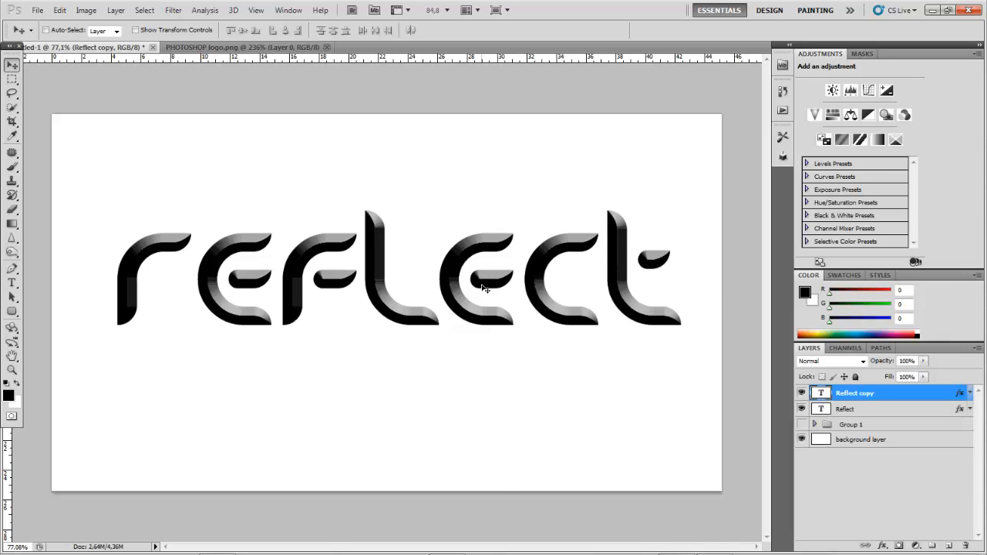
scroll(486, 290, down, 1)
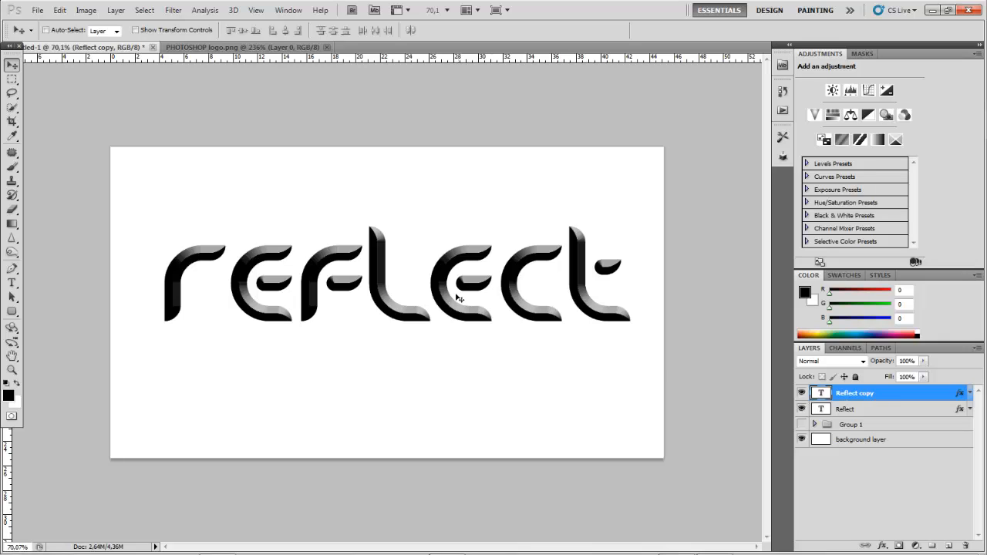
right_click(420, 290)
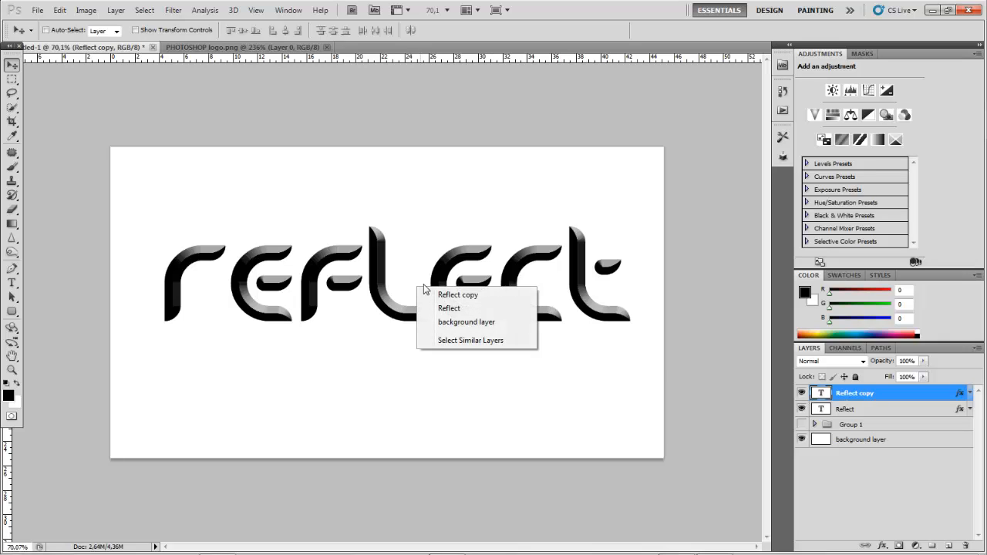
click(636, 8)
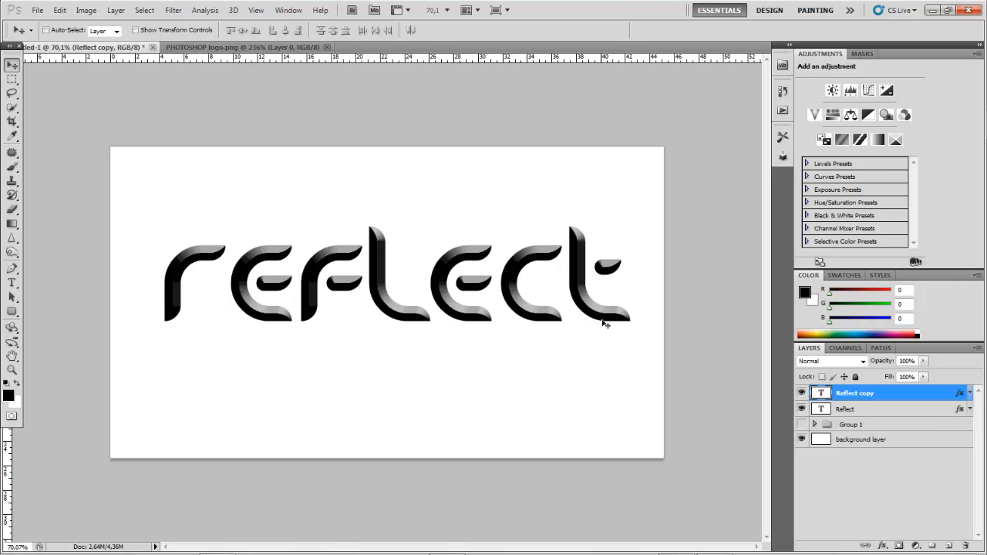
Step: Flip the Reflect copy vertically and move it straight down to sit mirrored just beneath the original text
key(ctrl+t)
right_click(465, 296)
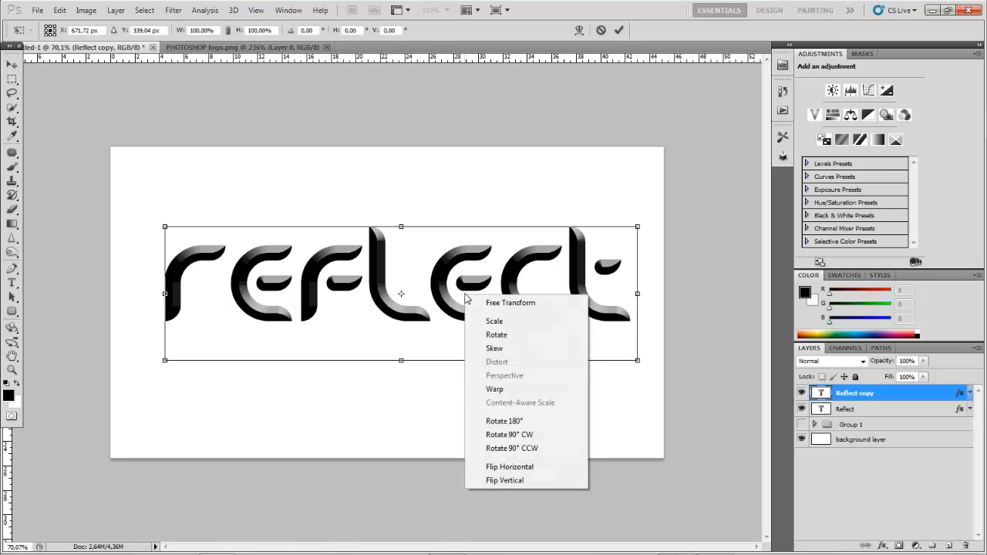
click(529, 481)
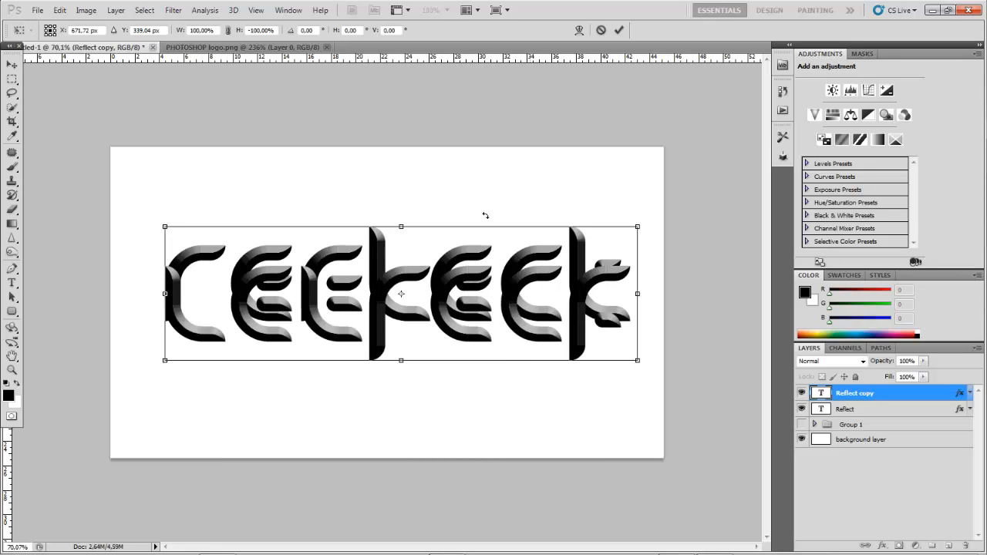
drag(471, 291, 466, 344)
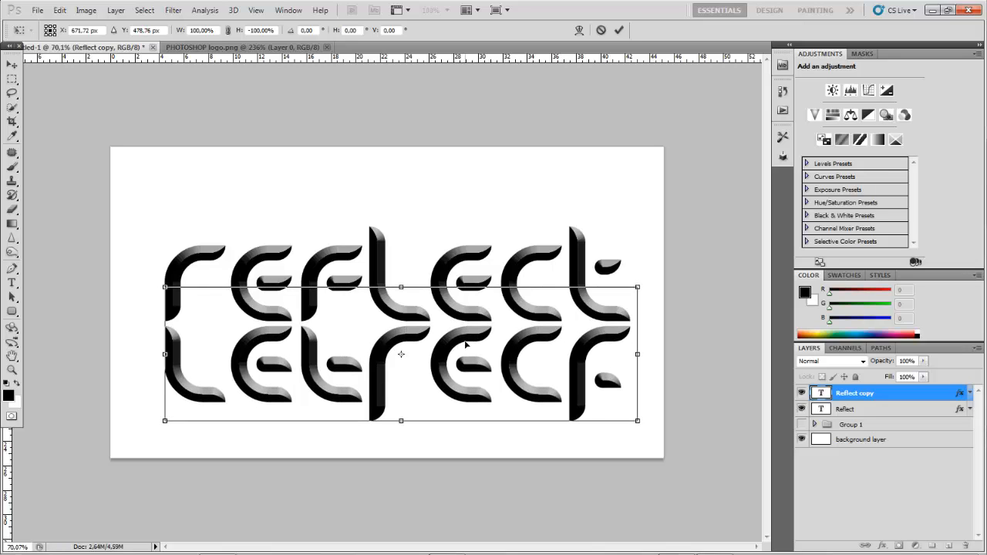
click(619, 31)
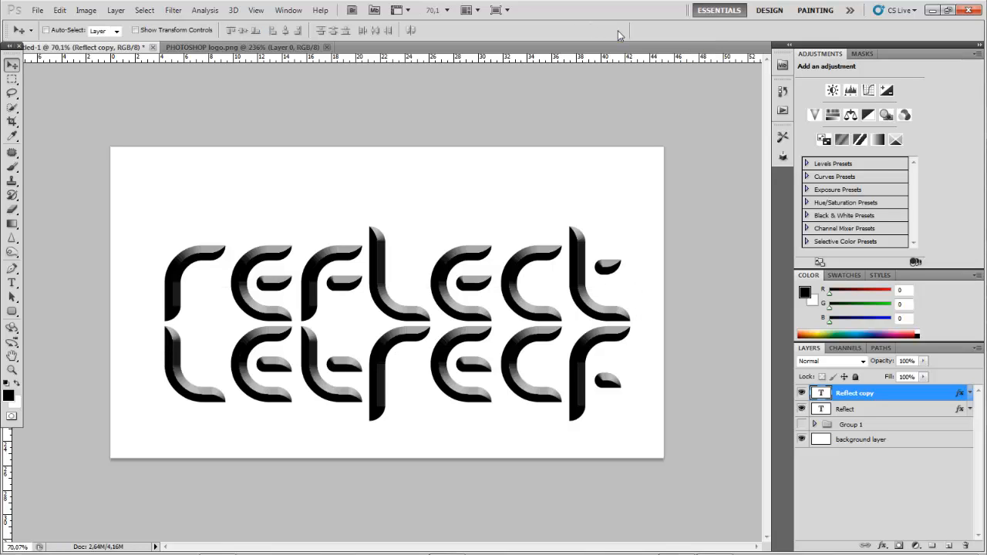
scroll(323, 413, up, 1)
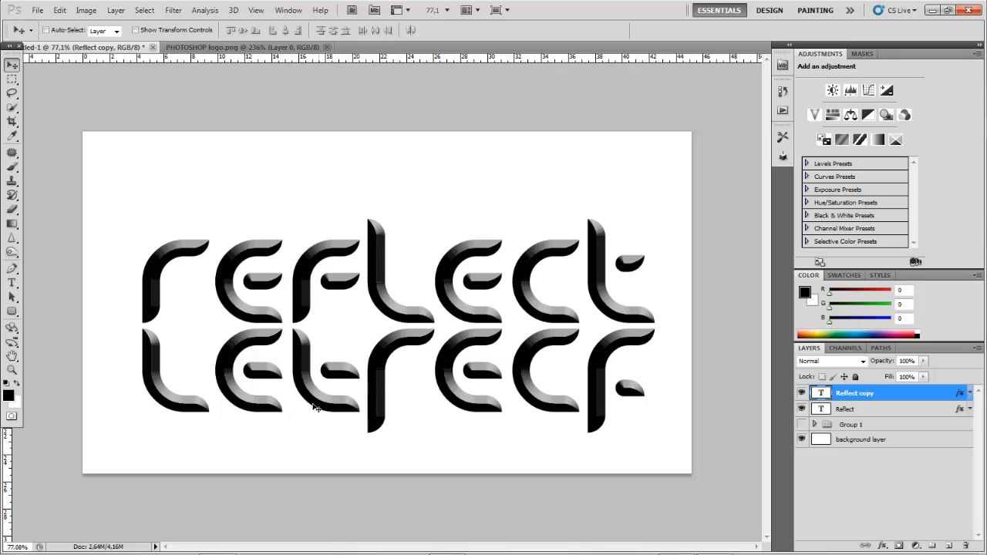
scroll(179, 426, up, 1)
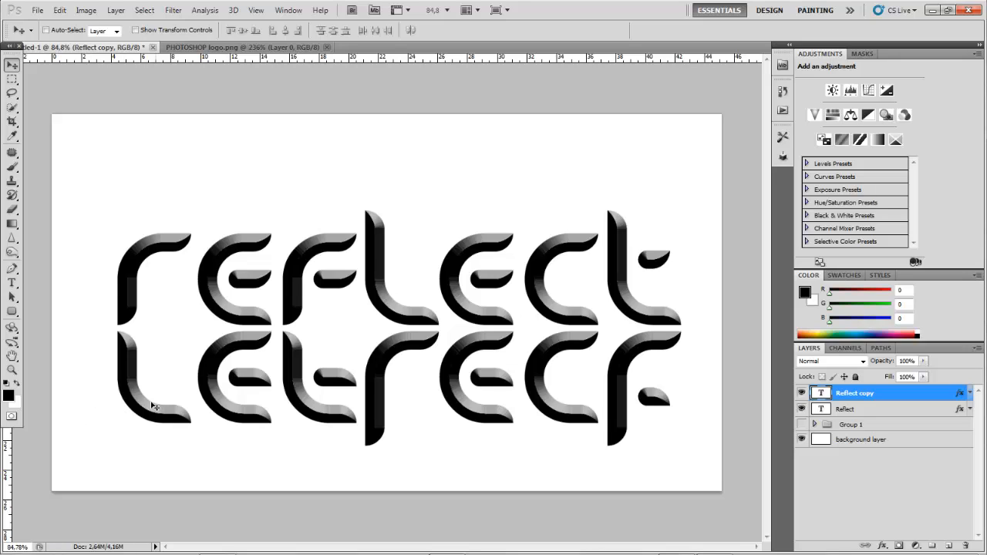
Step: Try to apply a Perspective transform to the flipped Reflect copy while it is still a type layer
click(803, 423)
click(59, 10)
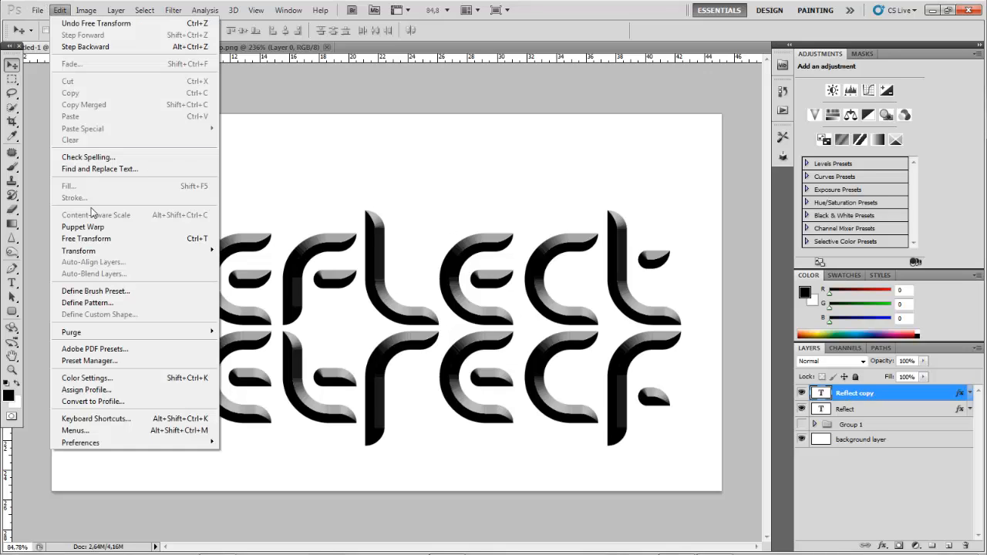
mouse_move(108, 251)
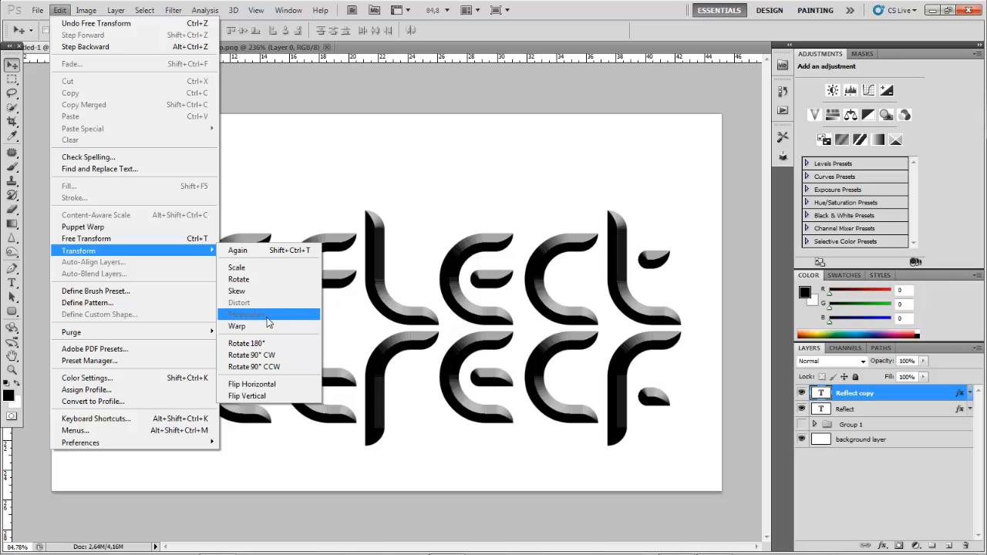
click(843, 462)
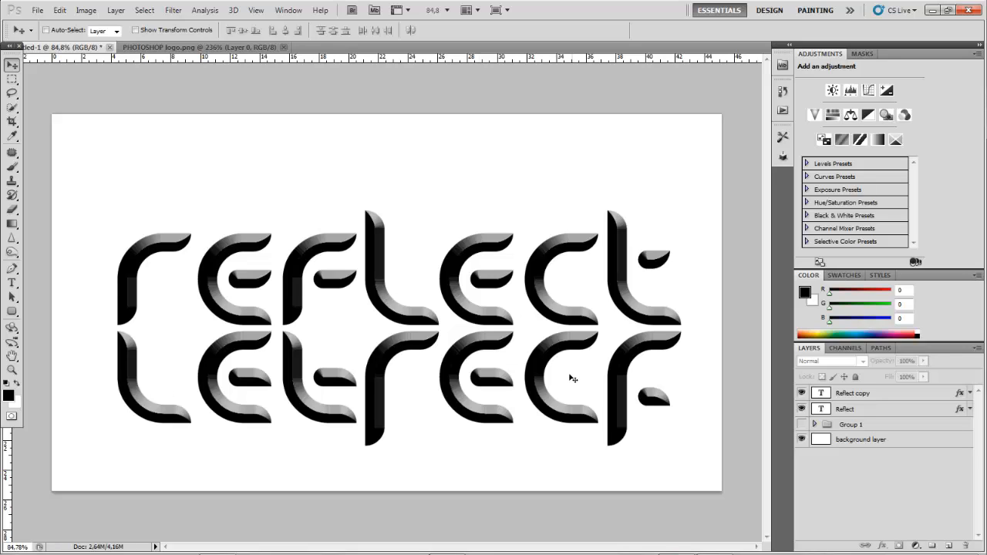
Step: Rasterize the type of the Reflect copy layer and deselect it
click(869, 409)
click(873, 401)
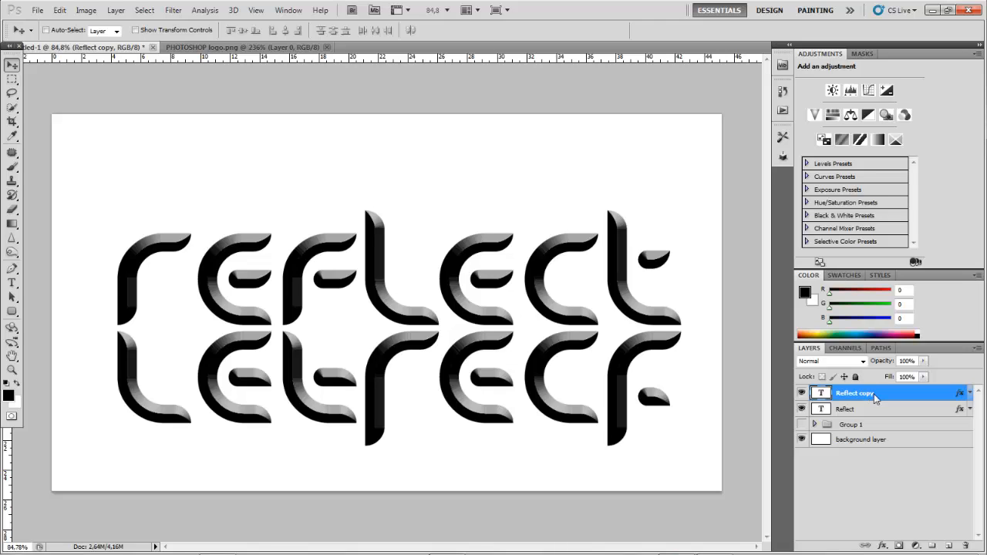
right_click(876, 399)
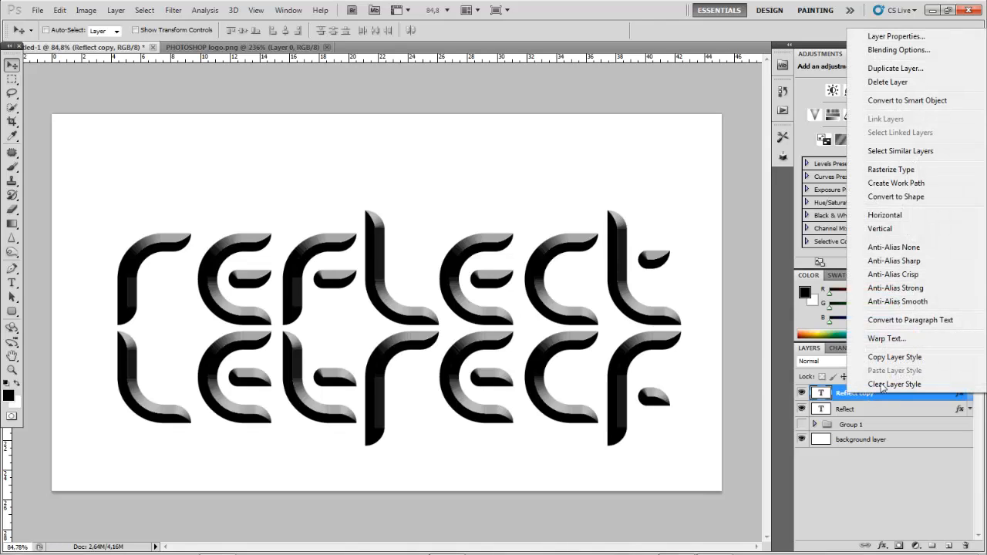
click(893, 170)
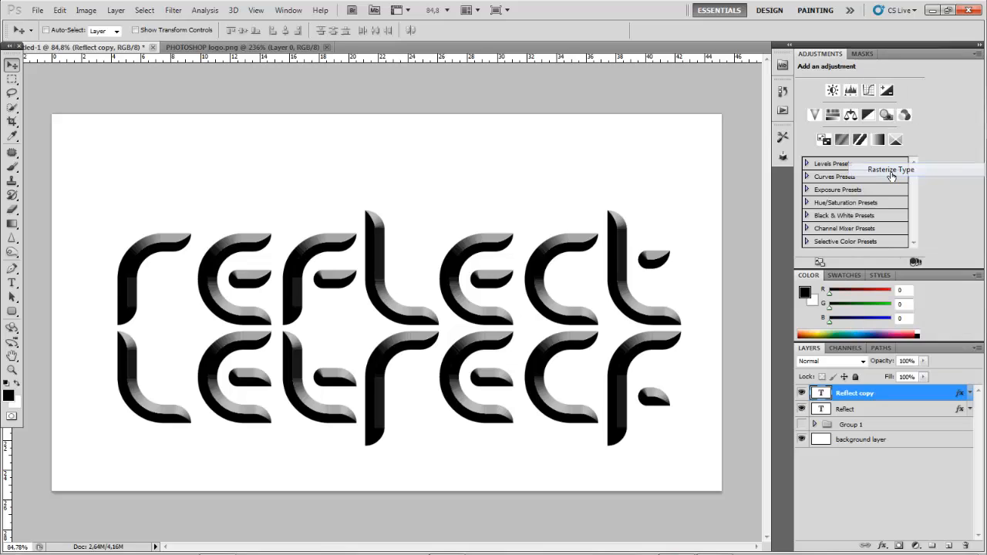
click(874, 451)
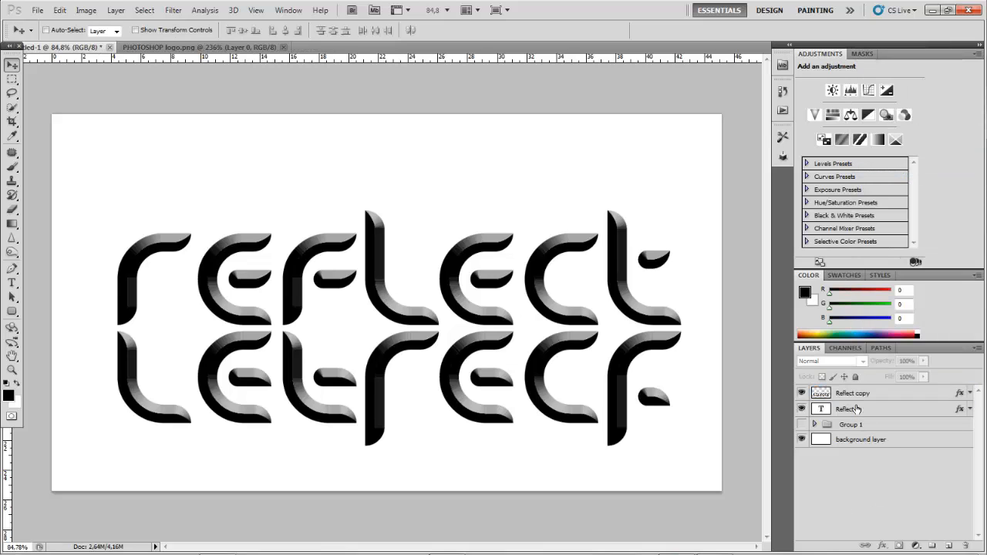
click(858, 398)
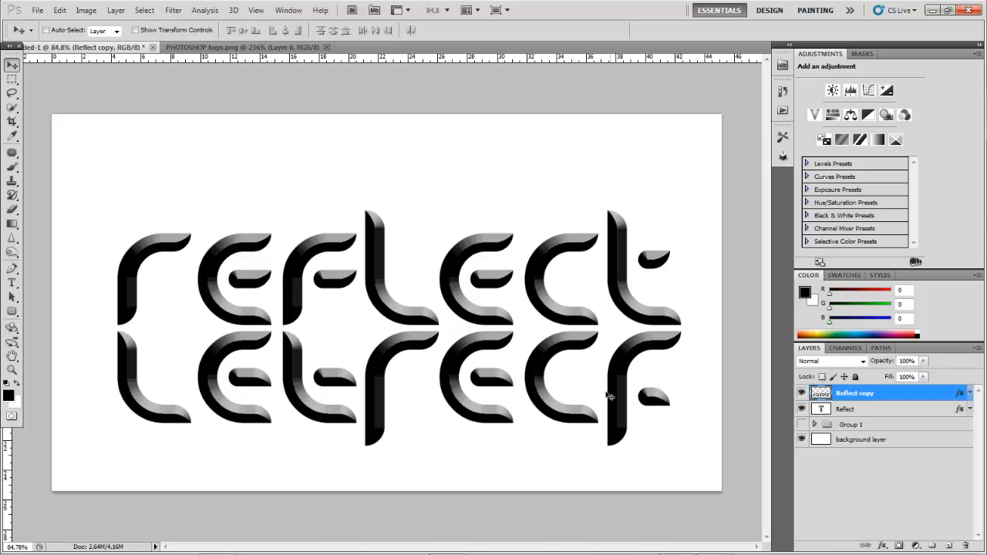
key(t)
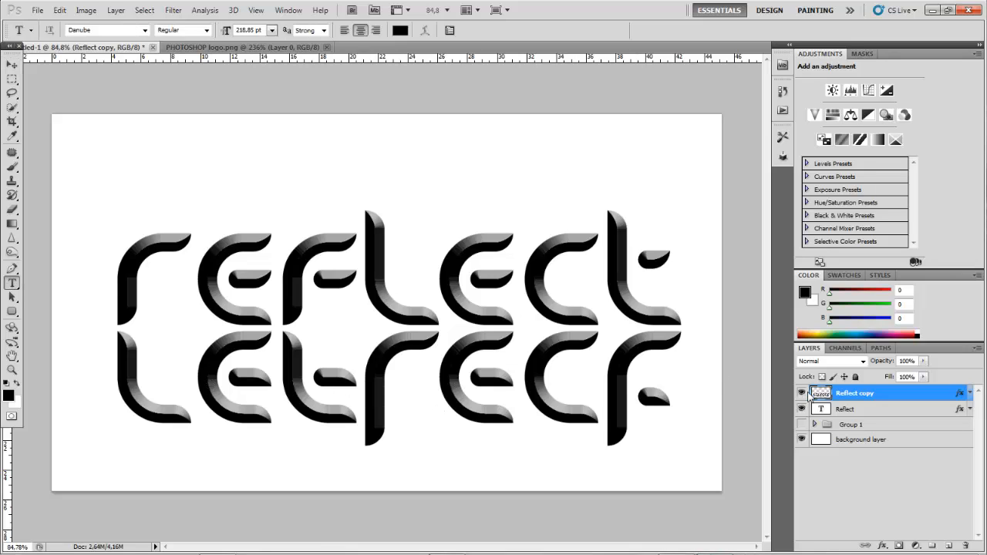
click(873, 407)
Step: Apply a Perspective transform to the rasterized Reflect copy, moving it up against the original's baseline and spreading its lower edge outward to about 137% width
click(874, 395)
key(v)
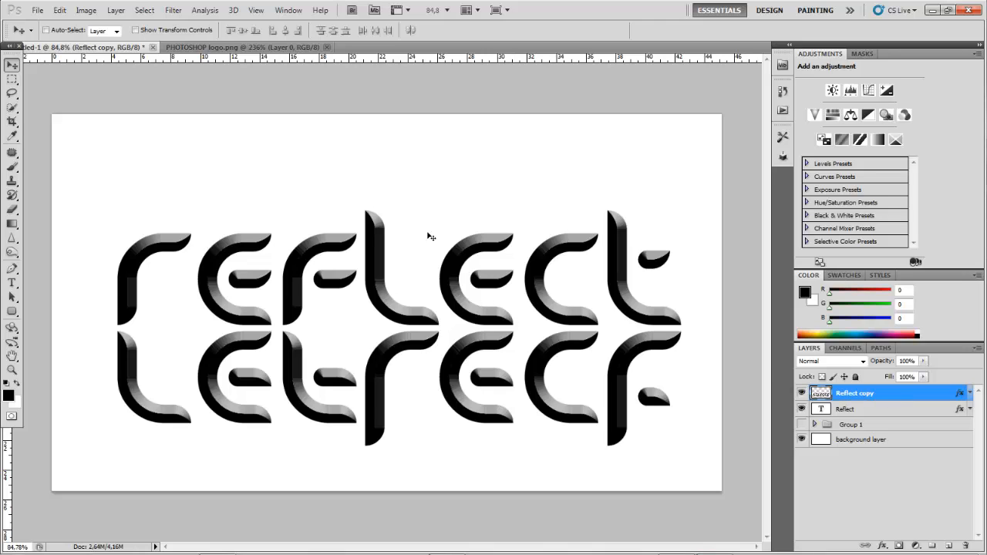
click(59, 10)
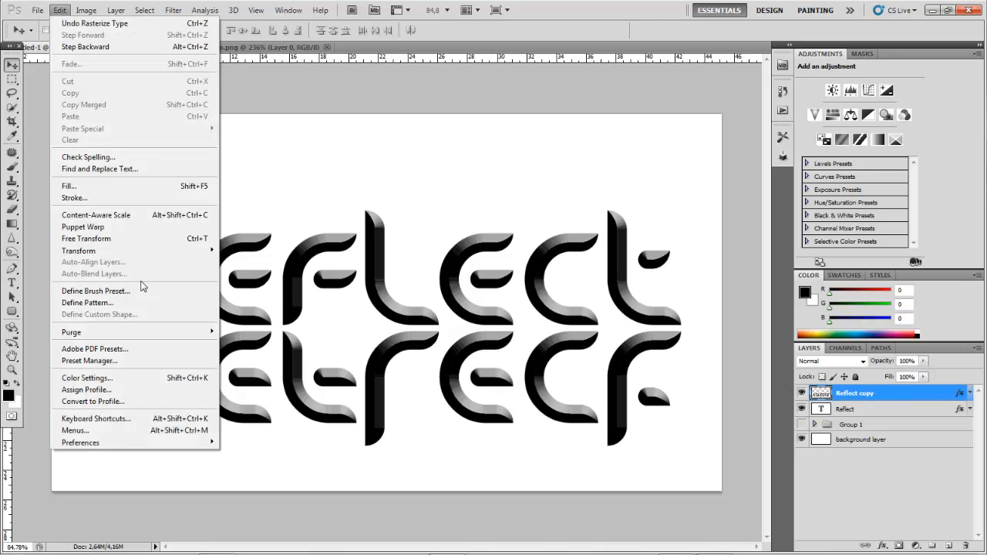
mouse_move(115, 253)
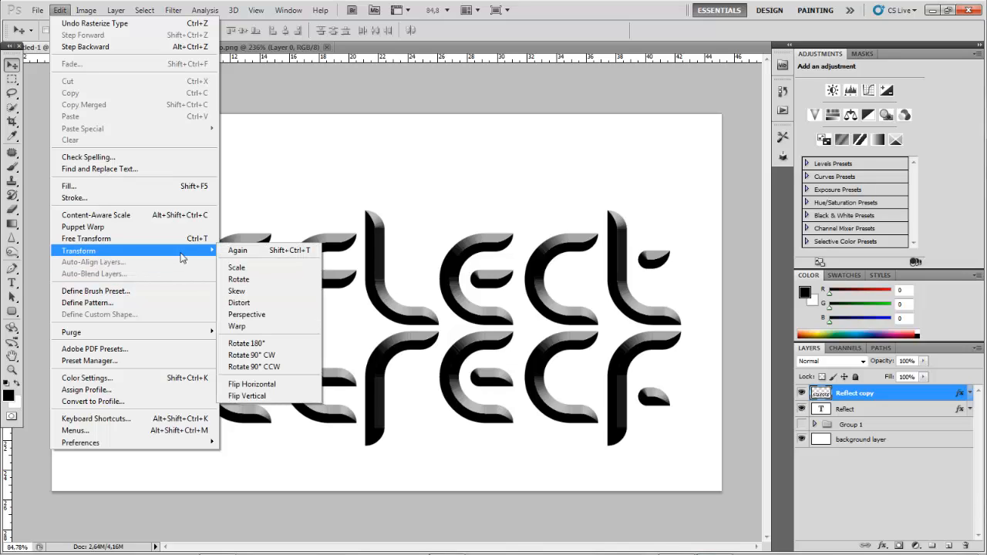
click(259, 315)
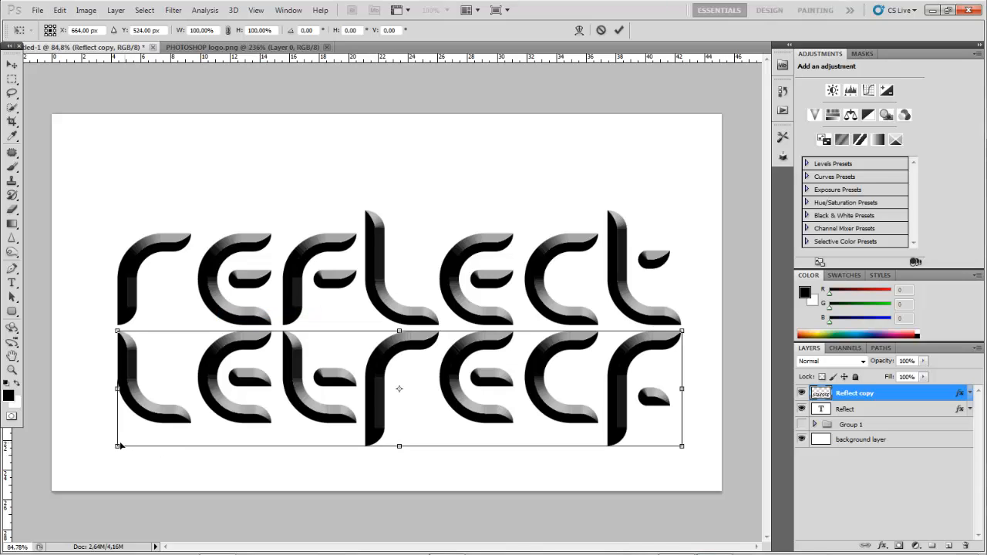
mouse_move(128, 444)
mouse_down()
mouse_move(118, 446)
mouse_move(130, 441)
mouse_up()
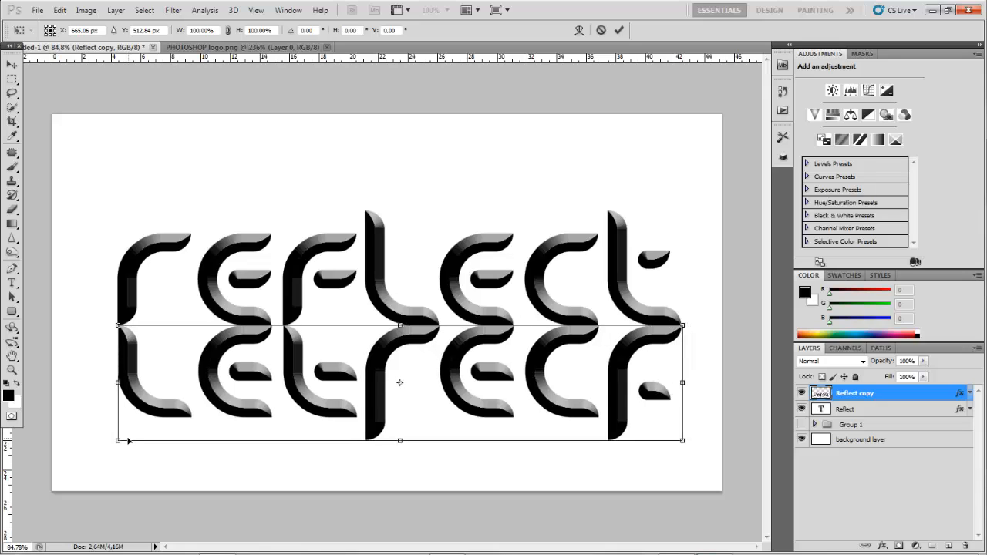
drag(127, 441, 128, 443)
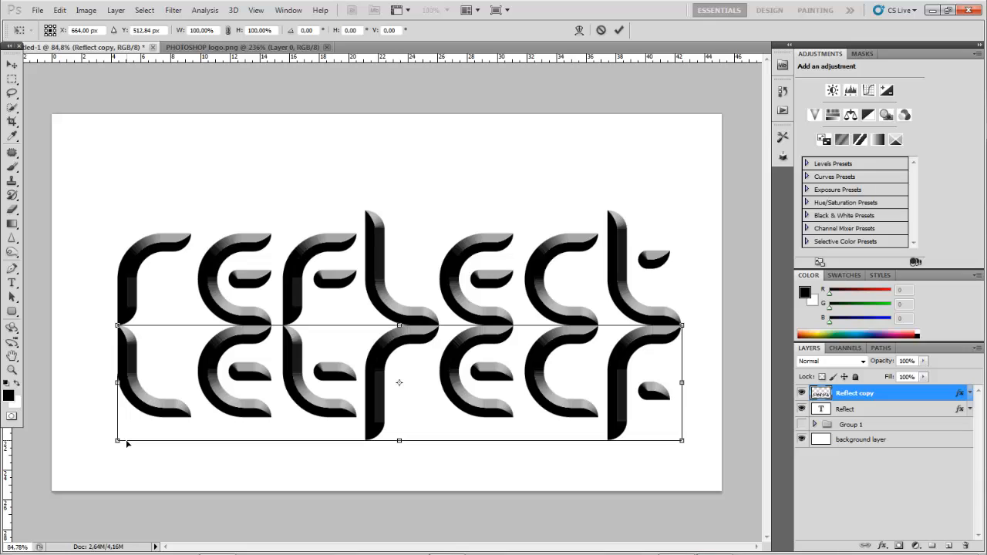
key(ctrl+z)
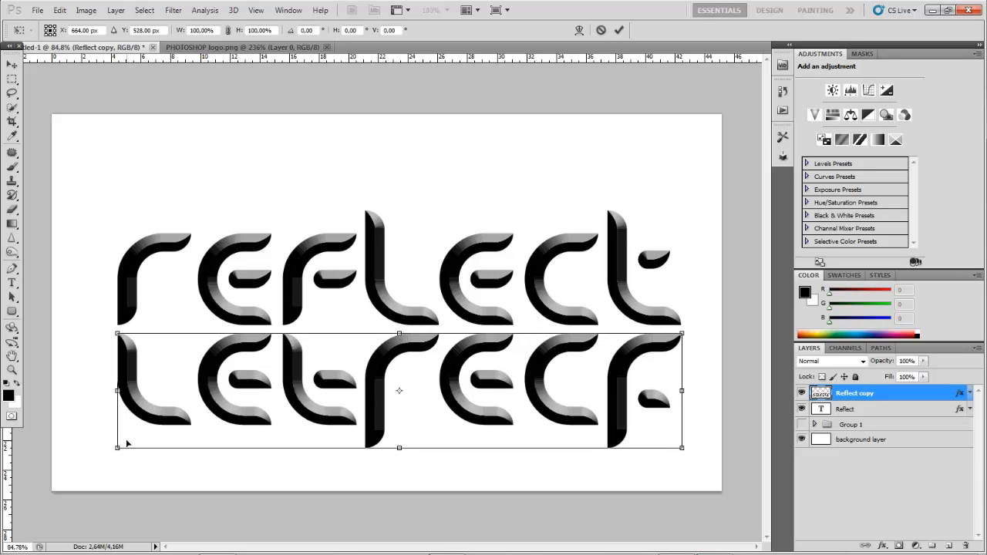
key(ctrl+z)
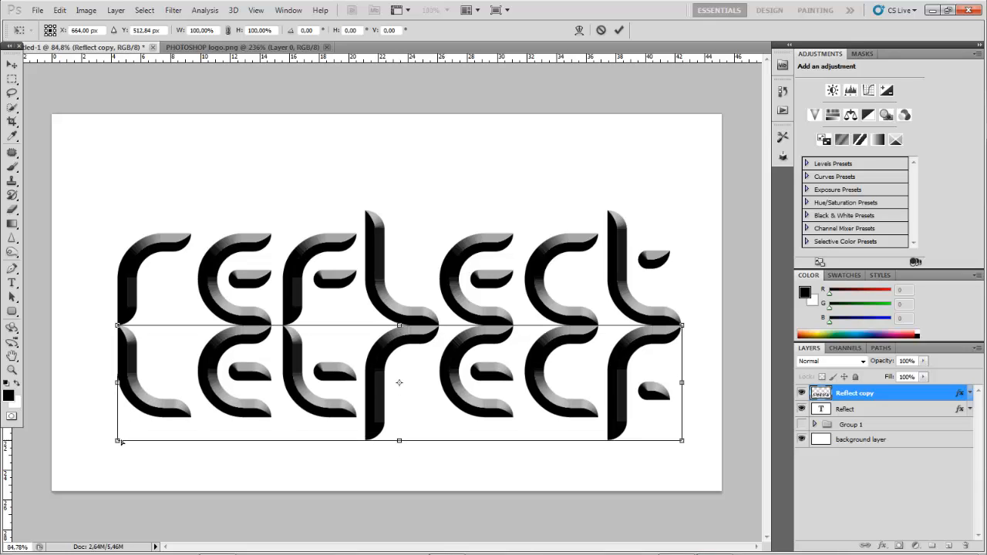
drag(120, 441, 13, 436)
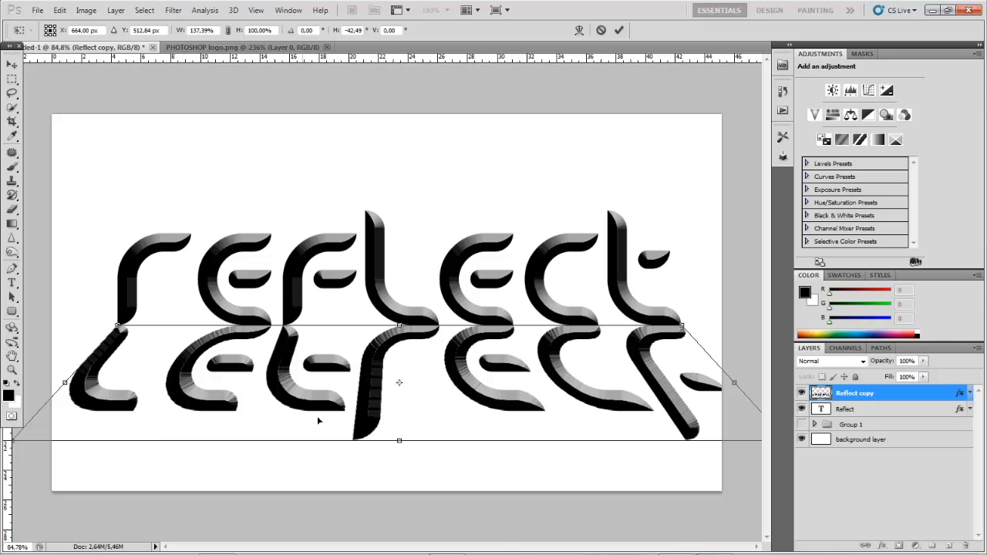
click(618, 31)
Step: Lower the Reflect copy layer's opacity to 38% and deselect the layer
scroll(351, 392, down, 2)
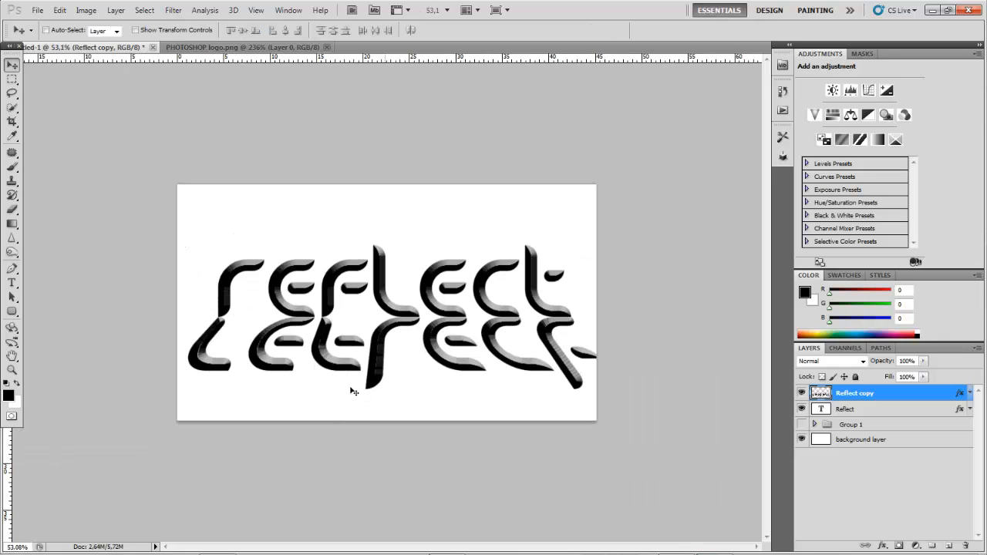
scroll(351, 392, up, 2)
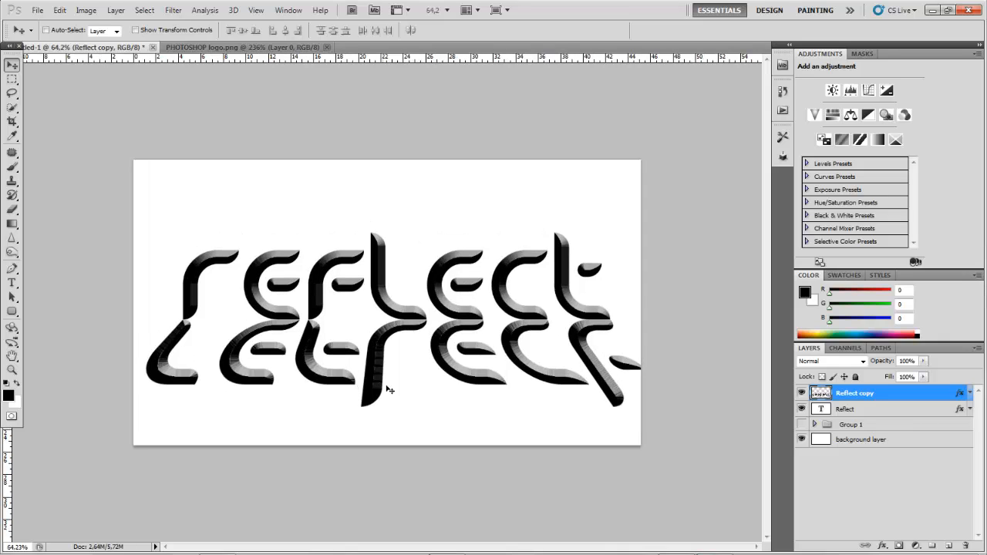
scroll(390, 363, up, 1)
click(923, 361)
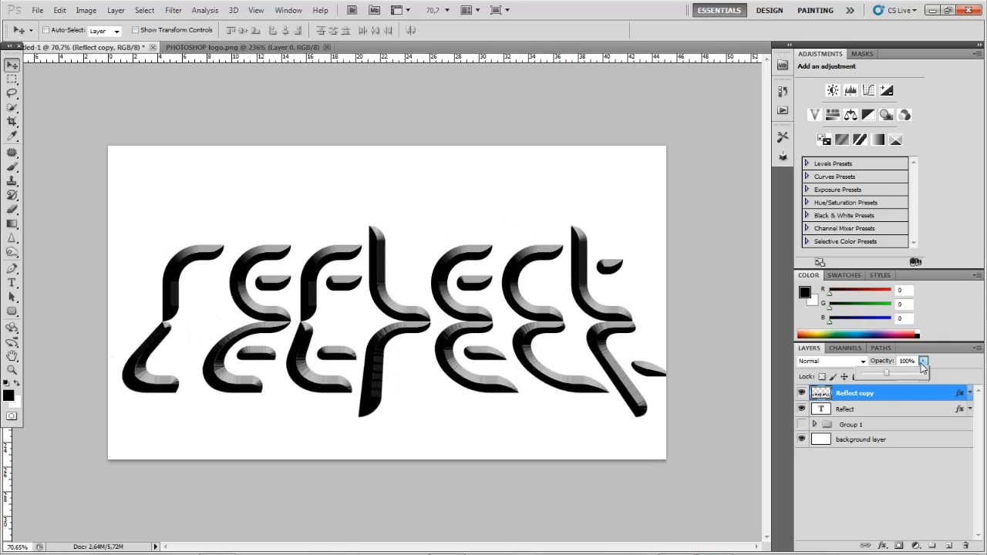
drag(936, 374, 886, 376)
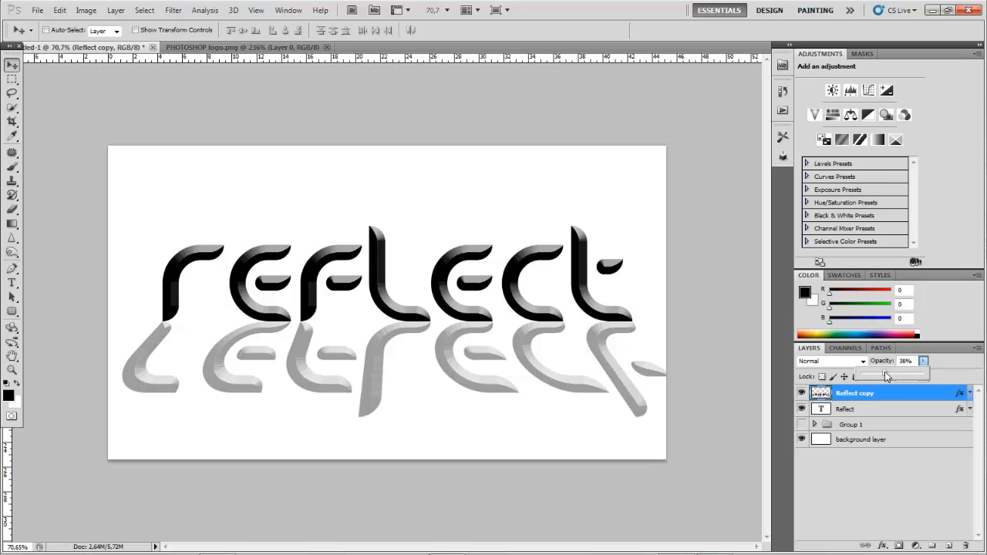
click(893, 526)
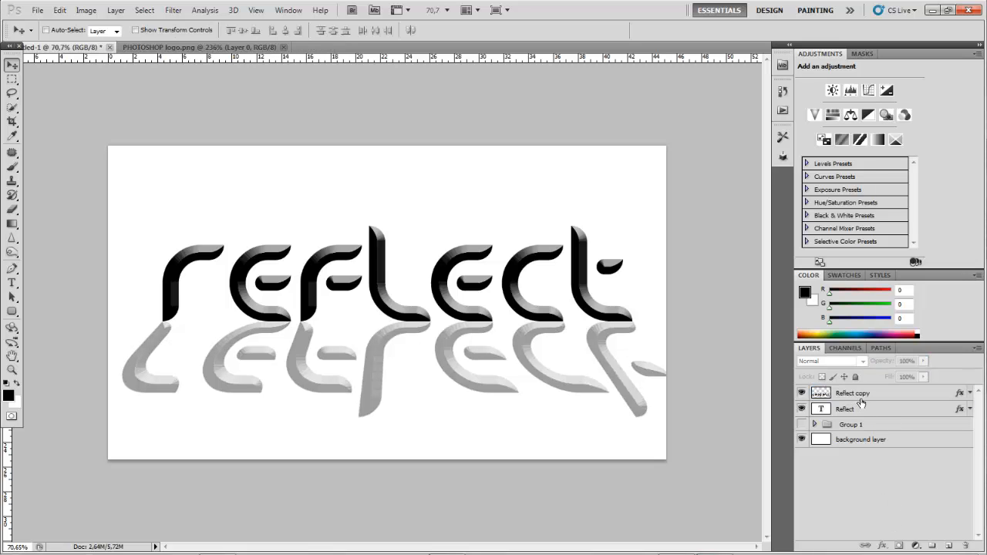
Step: Add a layer mask to the Reflect copy layer and switch to the Brush tool
click(861, 401)
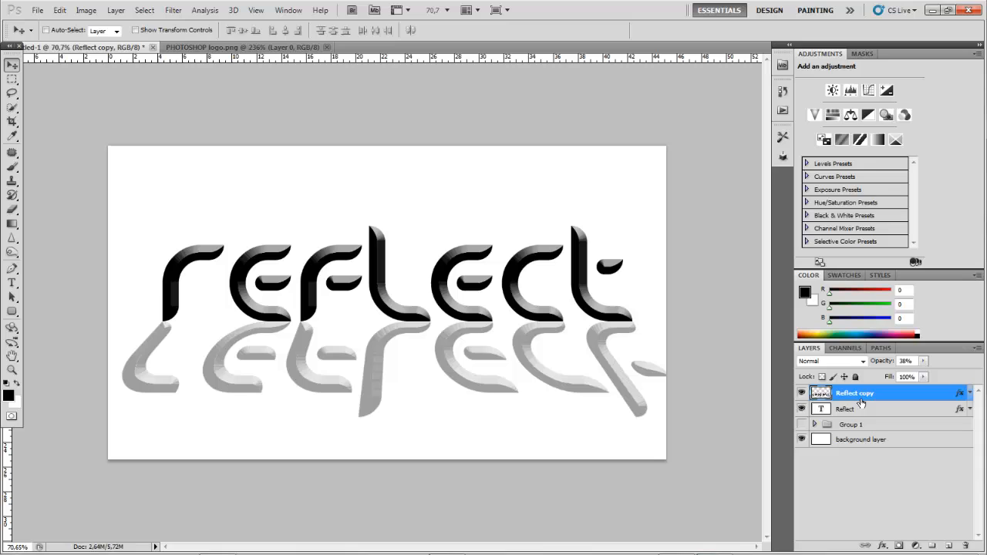
click(898, 545)
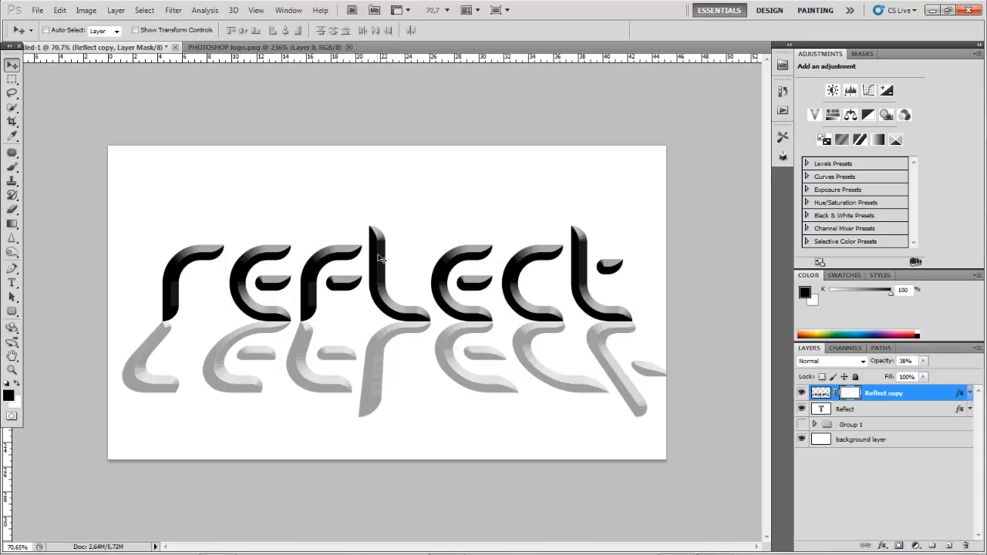
key(b)
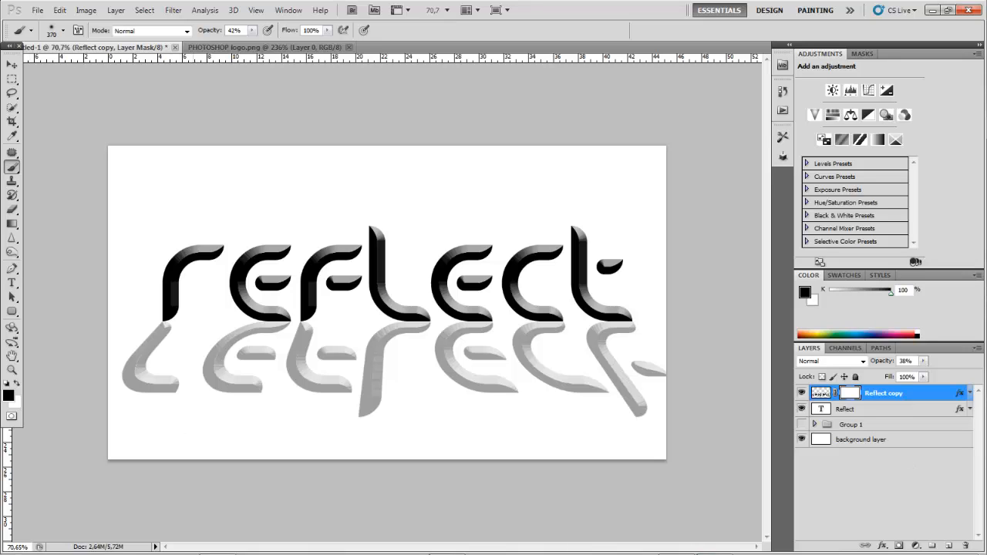
Step: Paint black on the Reflect copy's mask with the 370 px brush at 42% opacity, fading the reflection's lower edge along the whole word
drag(172, 442, 184, 424)
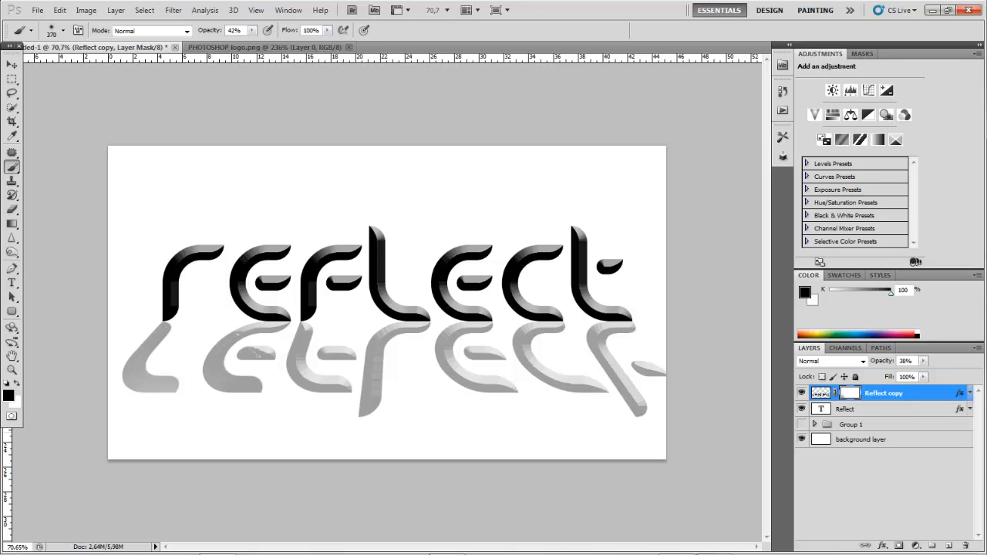
click(373, 445)
click(373, 446)
click(374, 446)
click(373, 445)
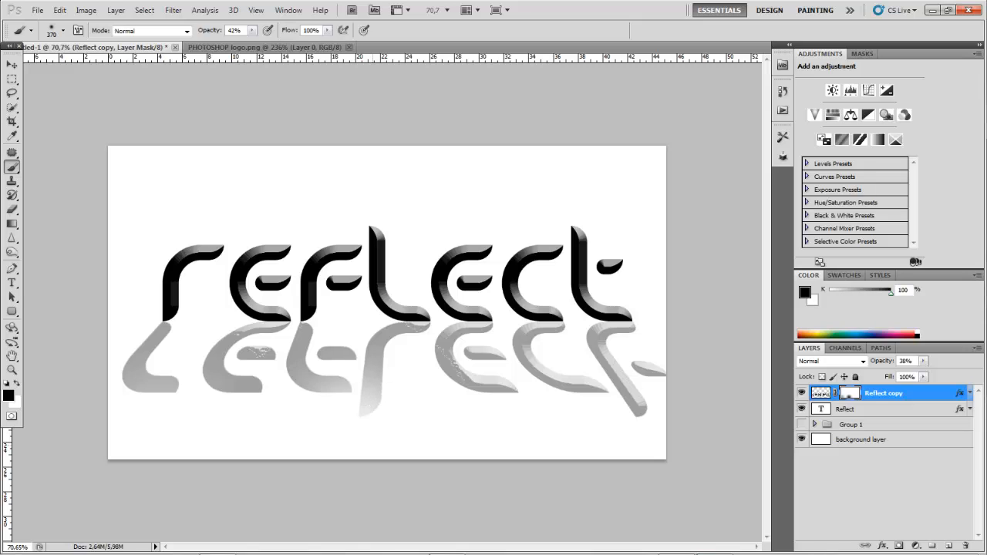
click(373, 441)
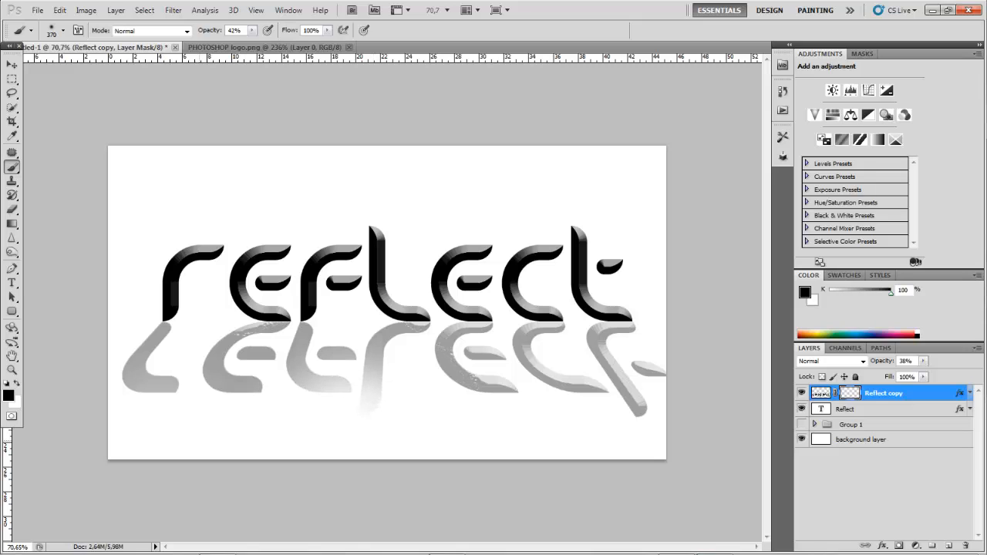
click(282, 441)
click(214, 435)
click(150, 433)
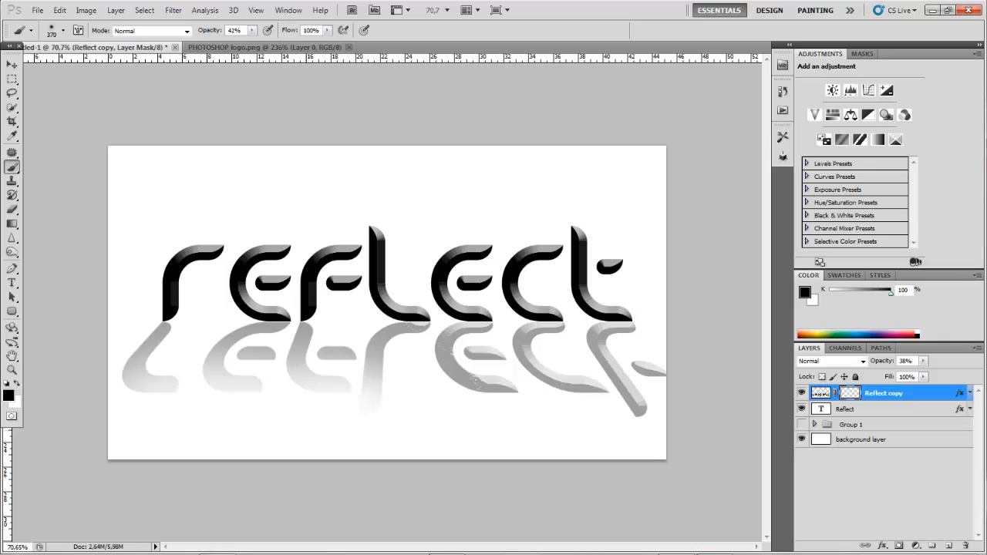
click(250, 437)
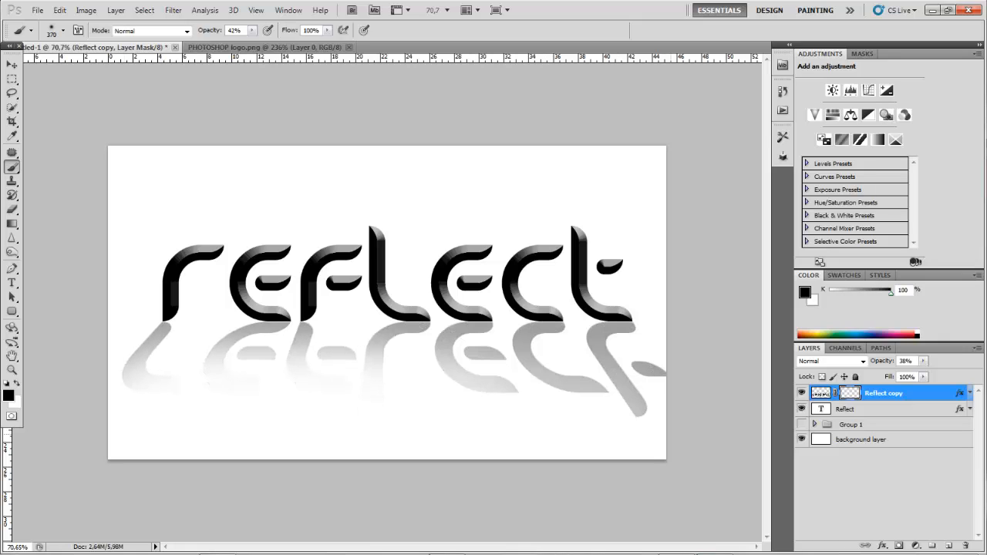
click(525, 441)
click(618, 443)
click(640, 440)
click(639, 441)
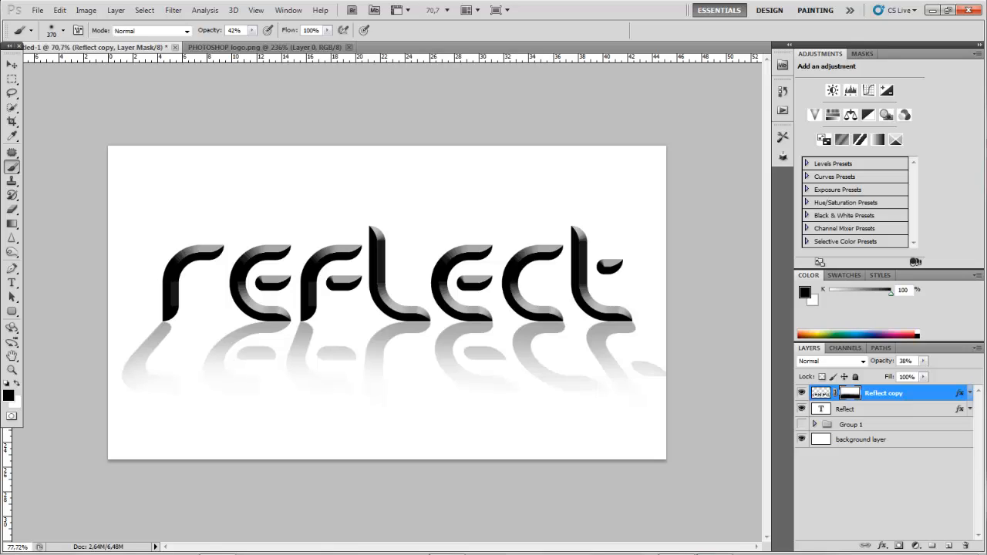
scroll(643, 282, up, 4)
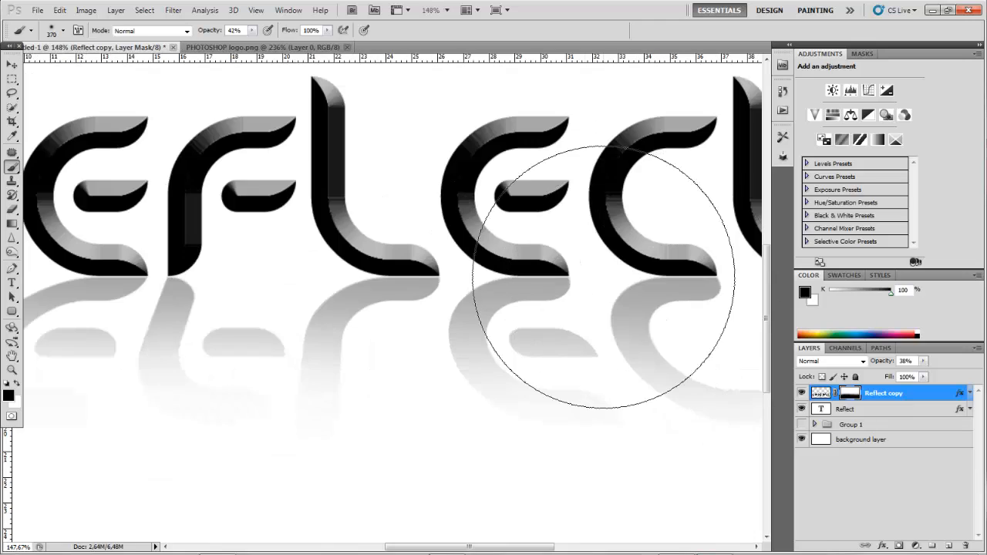
scroll(445, 255, down, 3)
scroll(445, 255, down, 2)
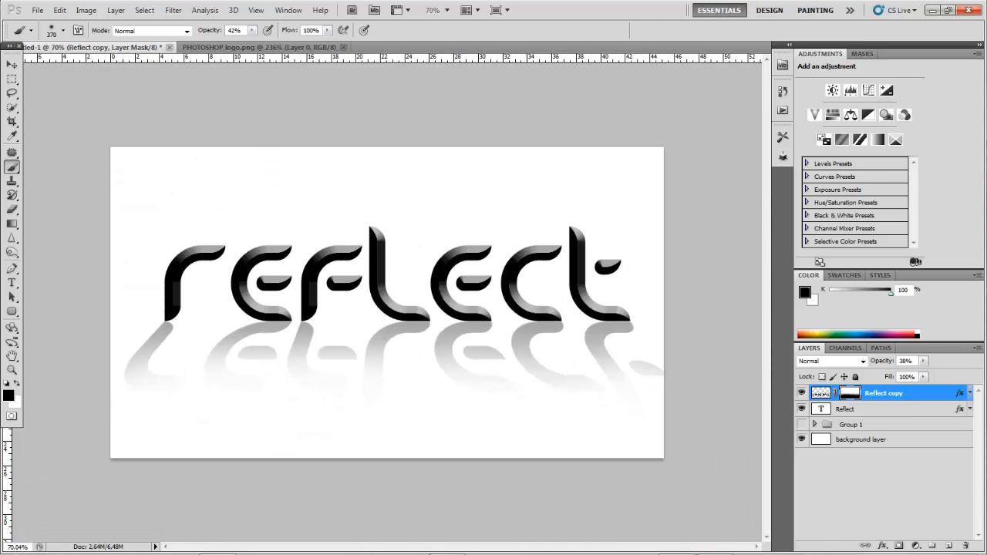